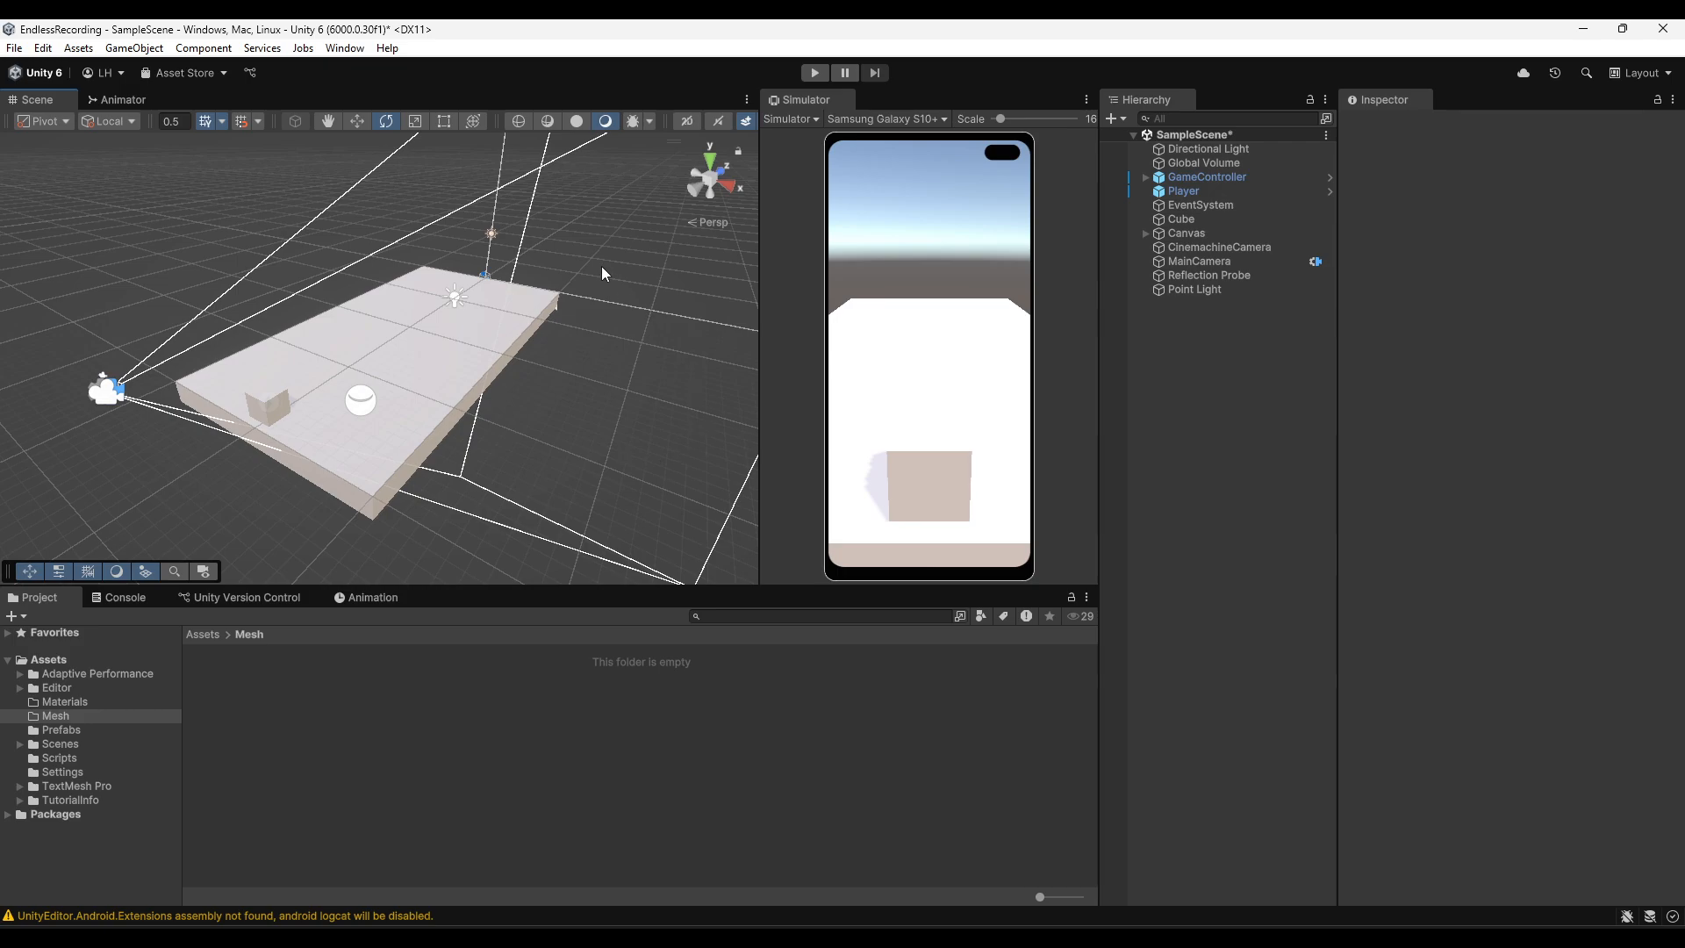
# - Switch to Blender to view the low-poly dice model, then return to the Unity editor
pyautogui.click(602, 266)
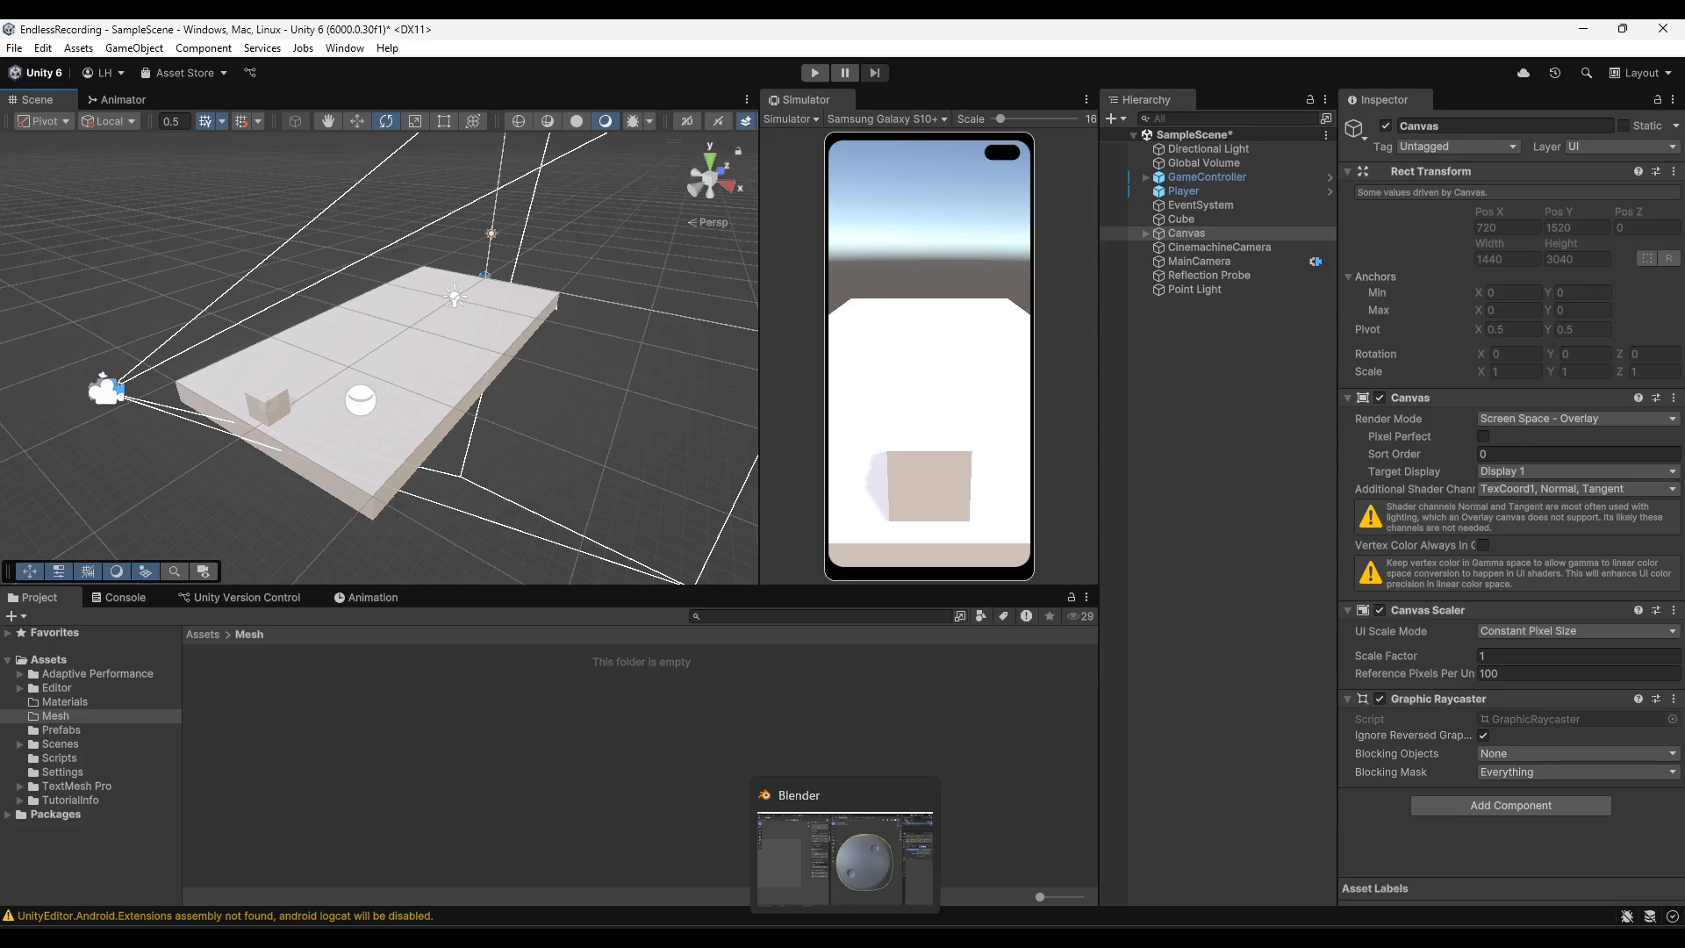
pyautogui.click(845, 939)
pyautogui.moveTo(1015, 598); pyautogui.dragTo(1125, 675, button='middle')
pyautogui.click(1509, 149)
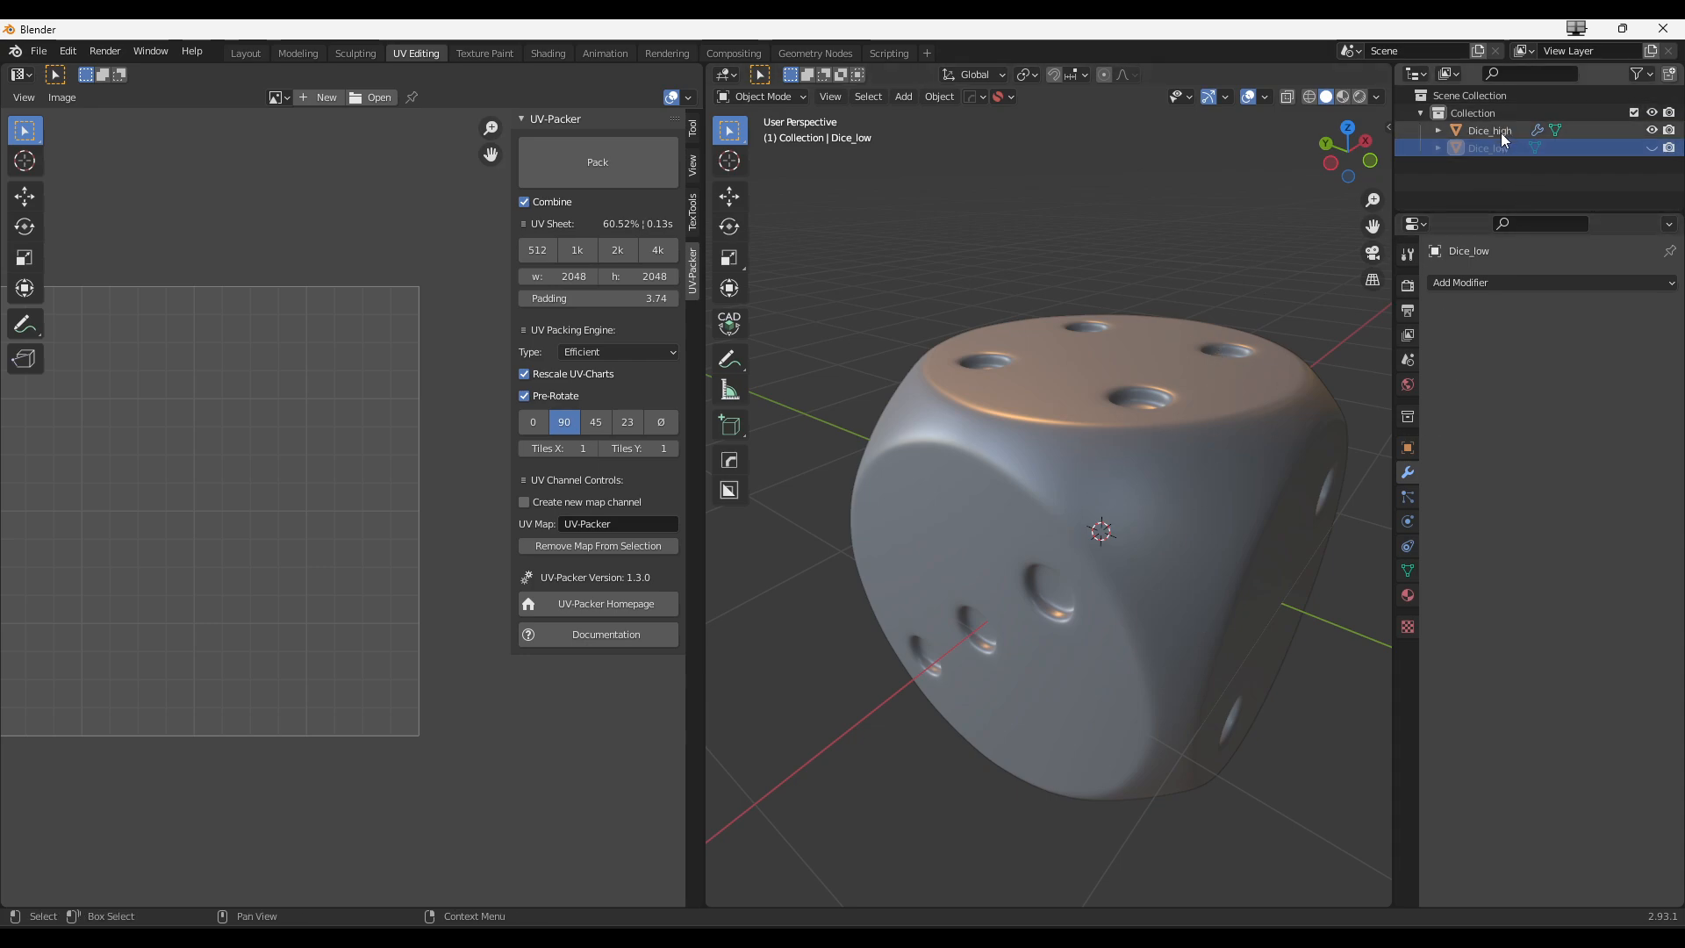
pyautogui.click(1596, 34)
pyautogui.click(247, 680)
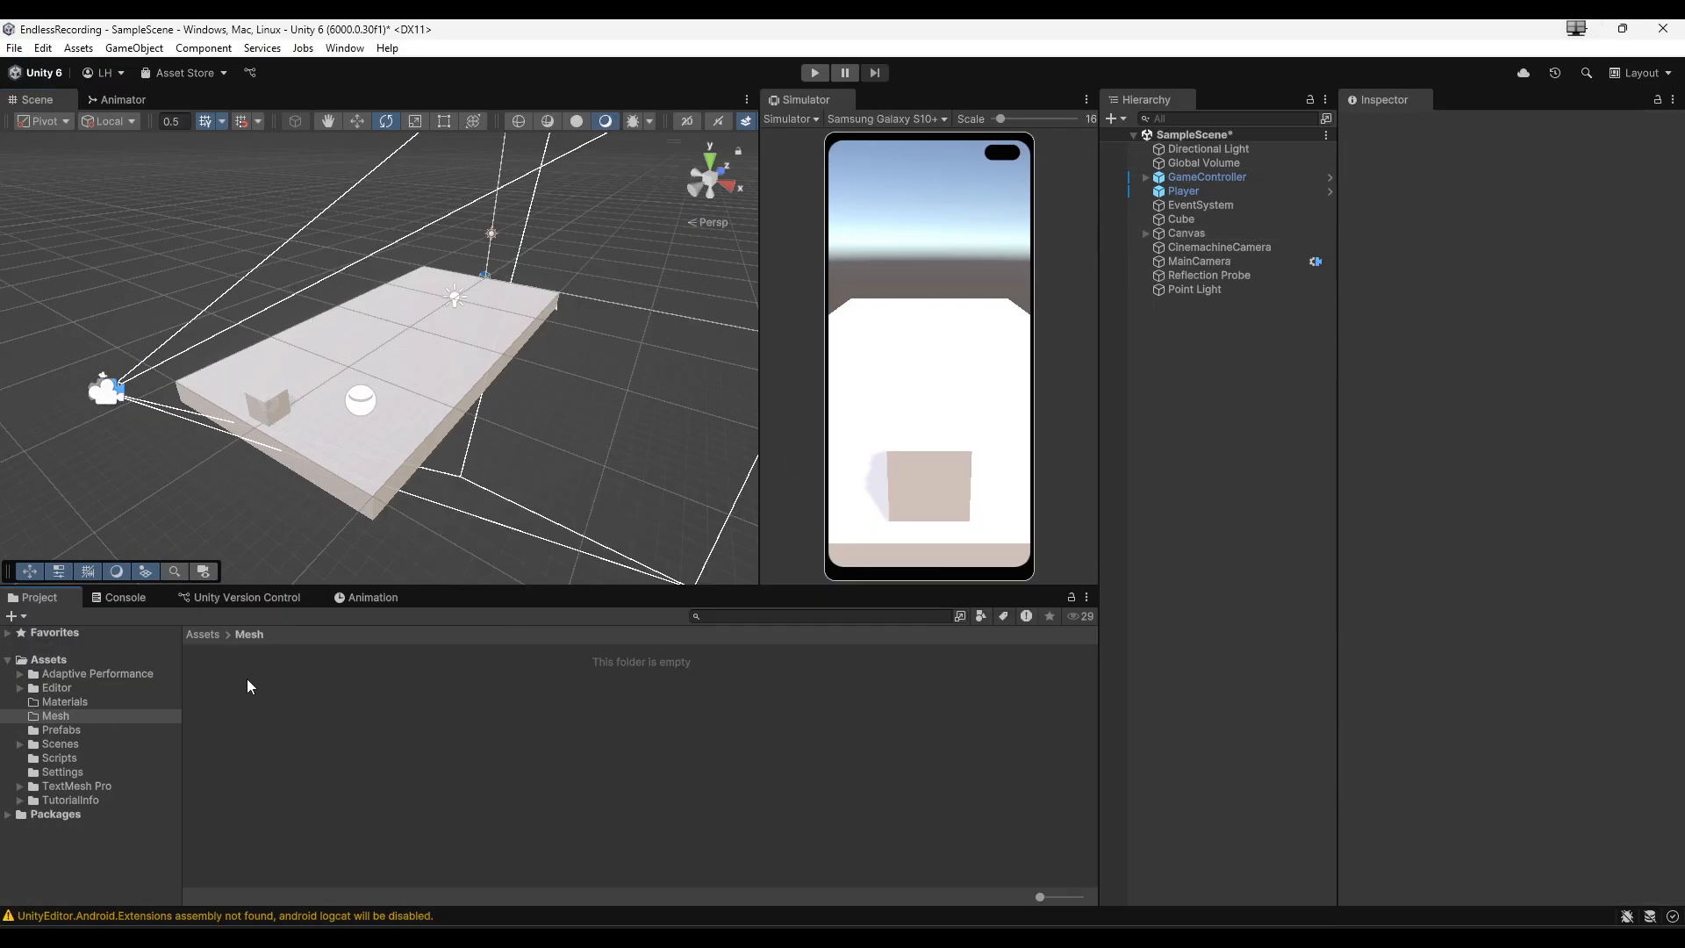
# - Import Dice_low.fbx from the Dice folder in File Explorer into the project's Mesh folder
pyautogui.moveTo(768, 935)
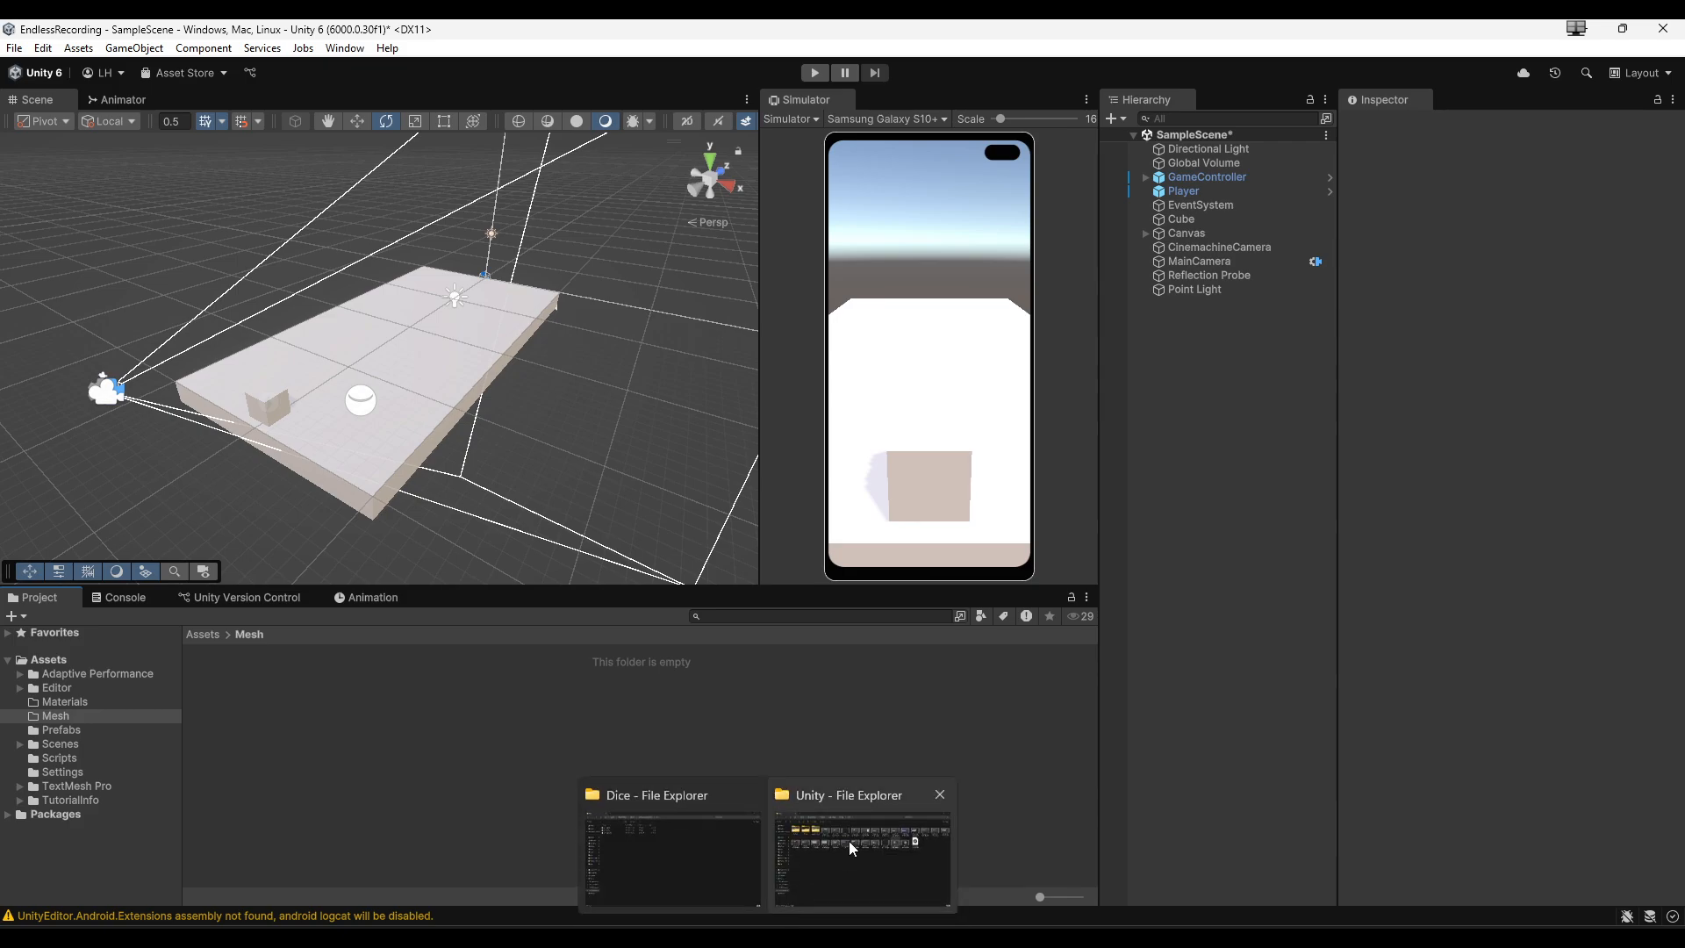
pyautogui.moveTo(850, 841)
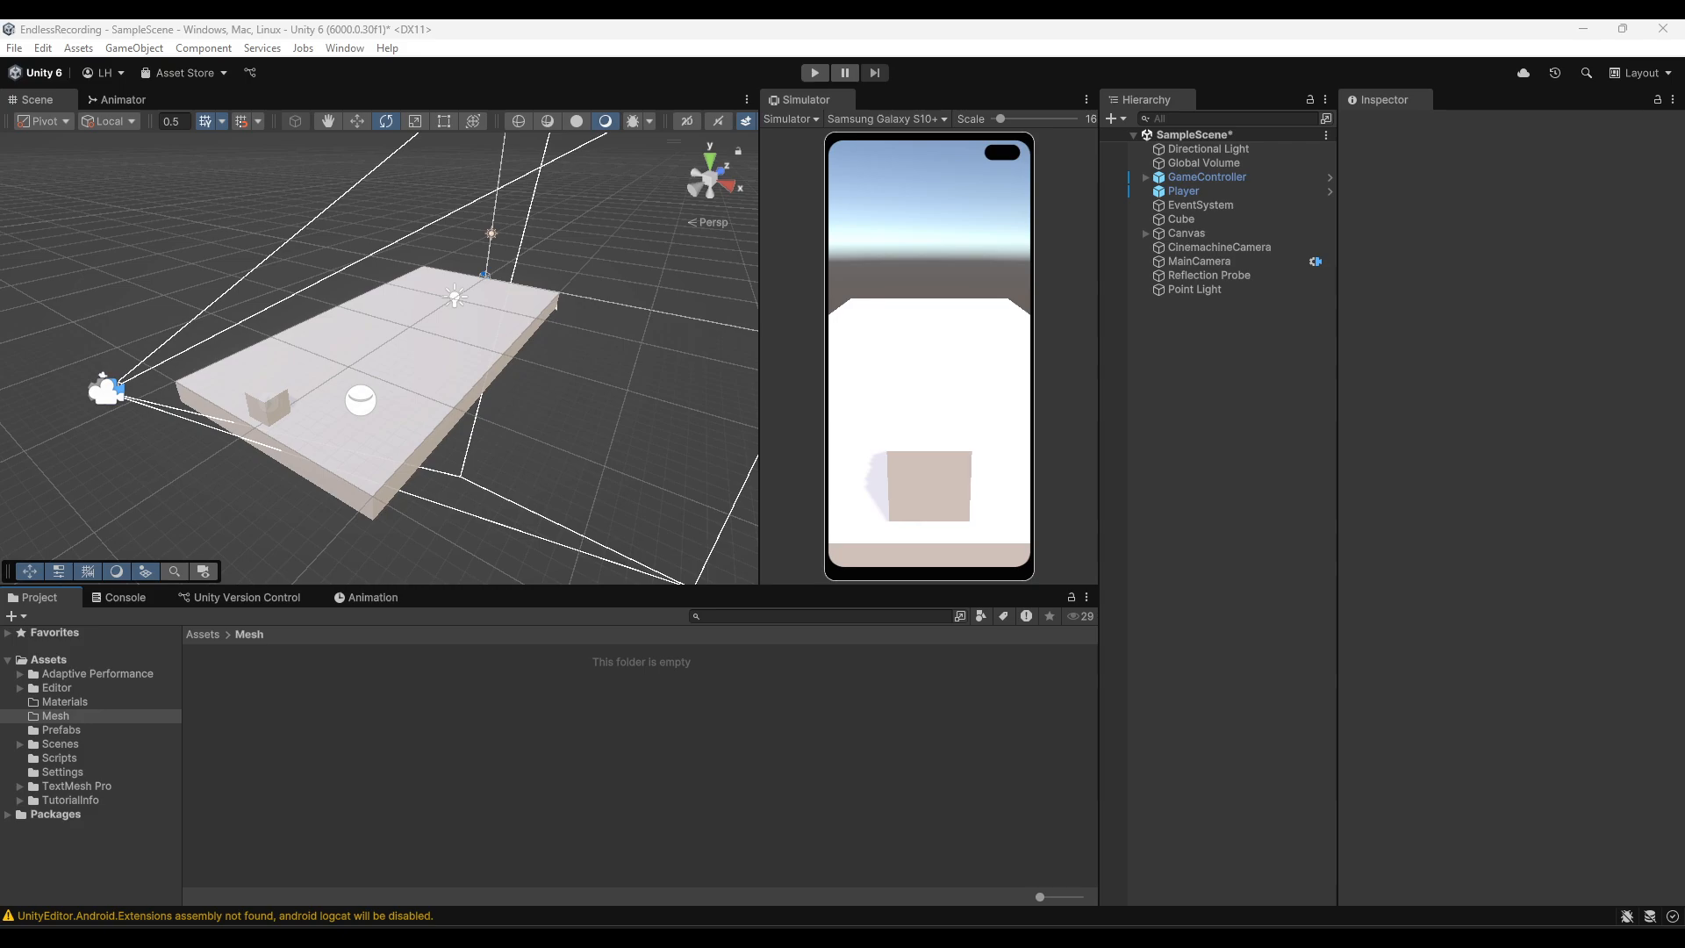
pyautogui.moveTo(1683, 123); pyautogui.dragTo(1058, 108)
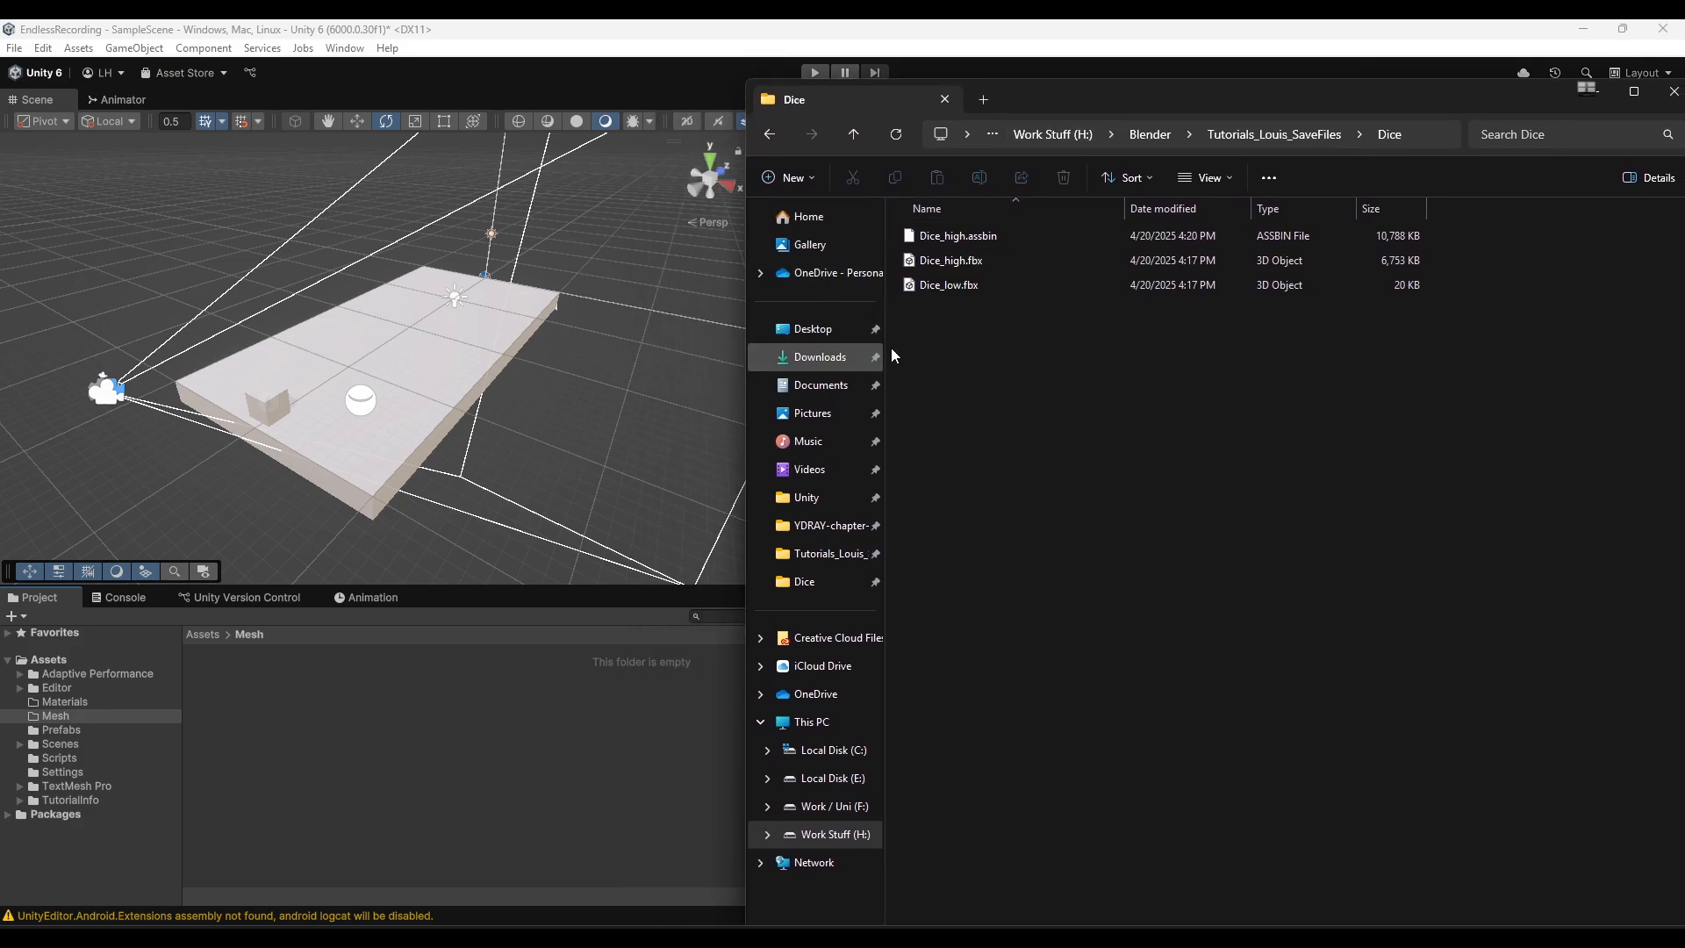
pyautogui.click(960, 287)
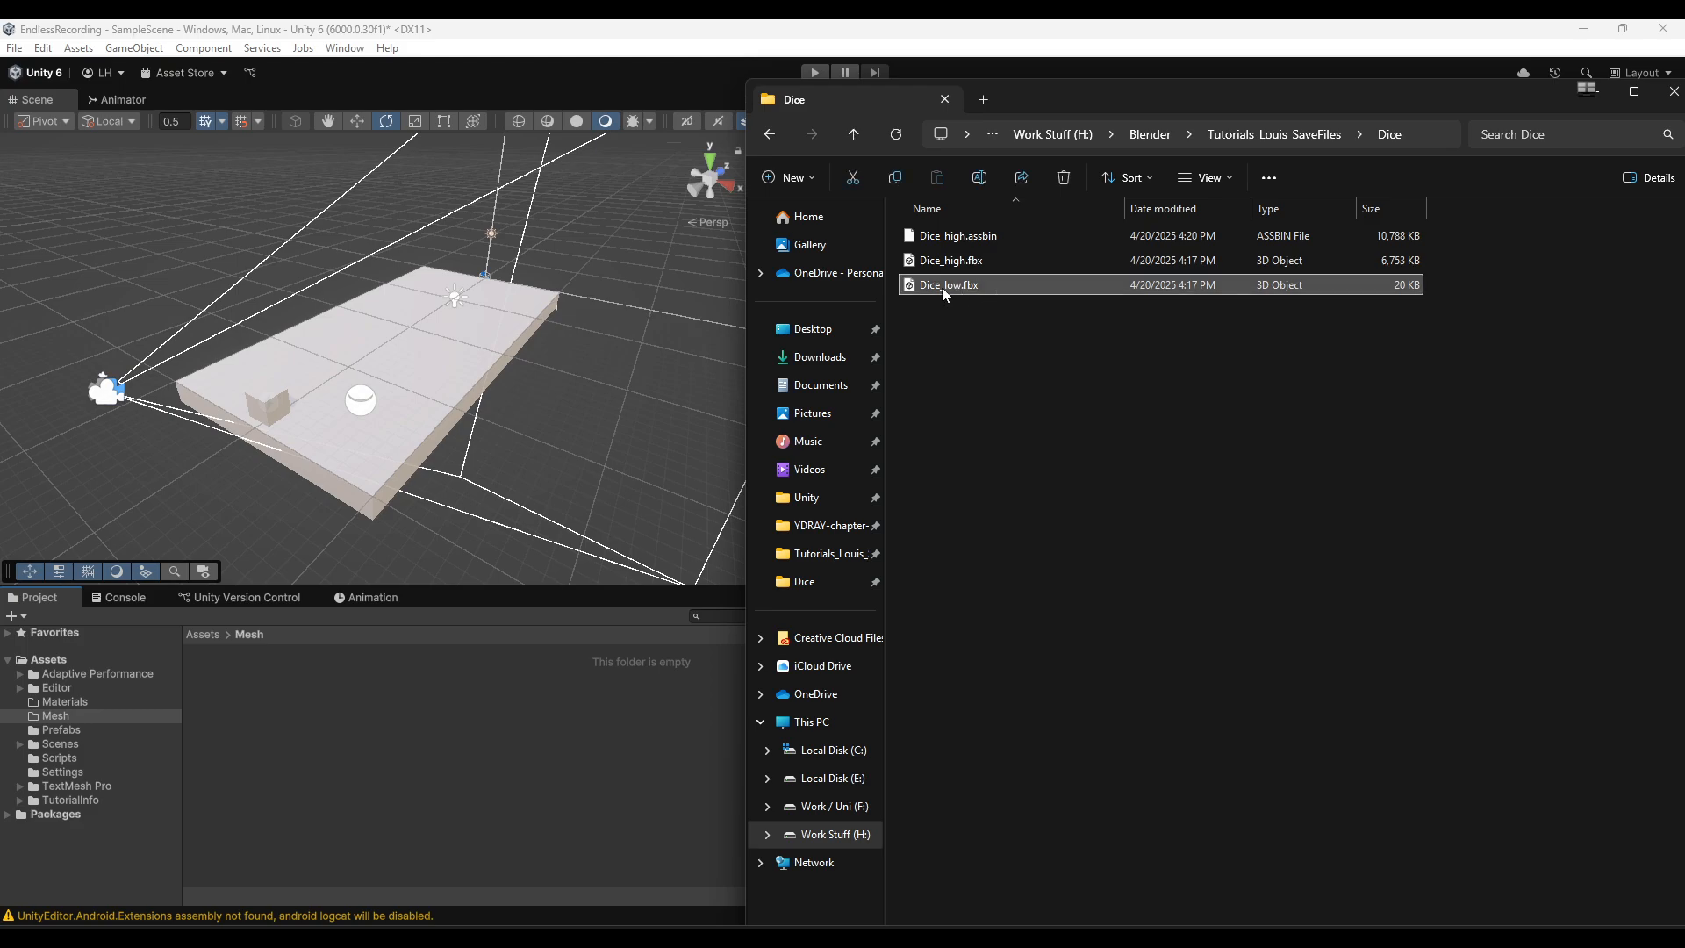
pyautogui.moveTo(941, 287); pyautogui.dragTo(230, 688)
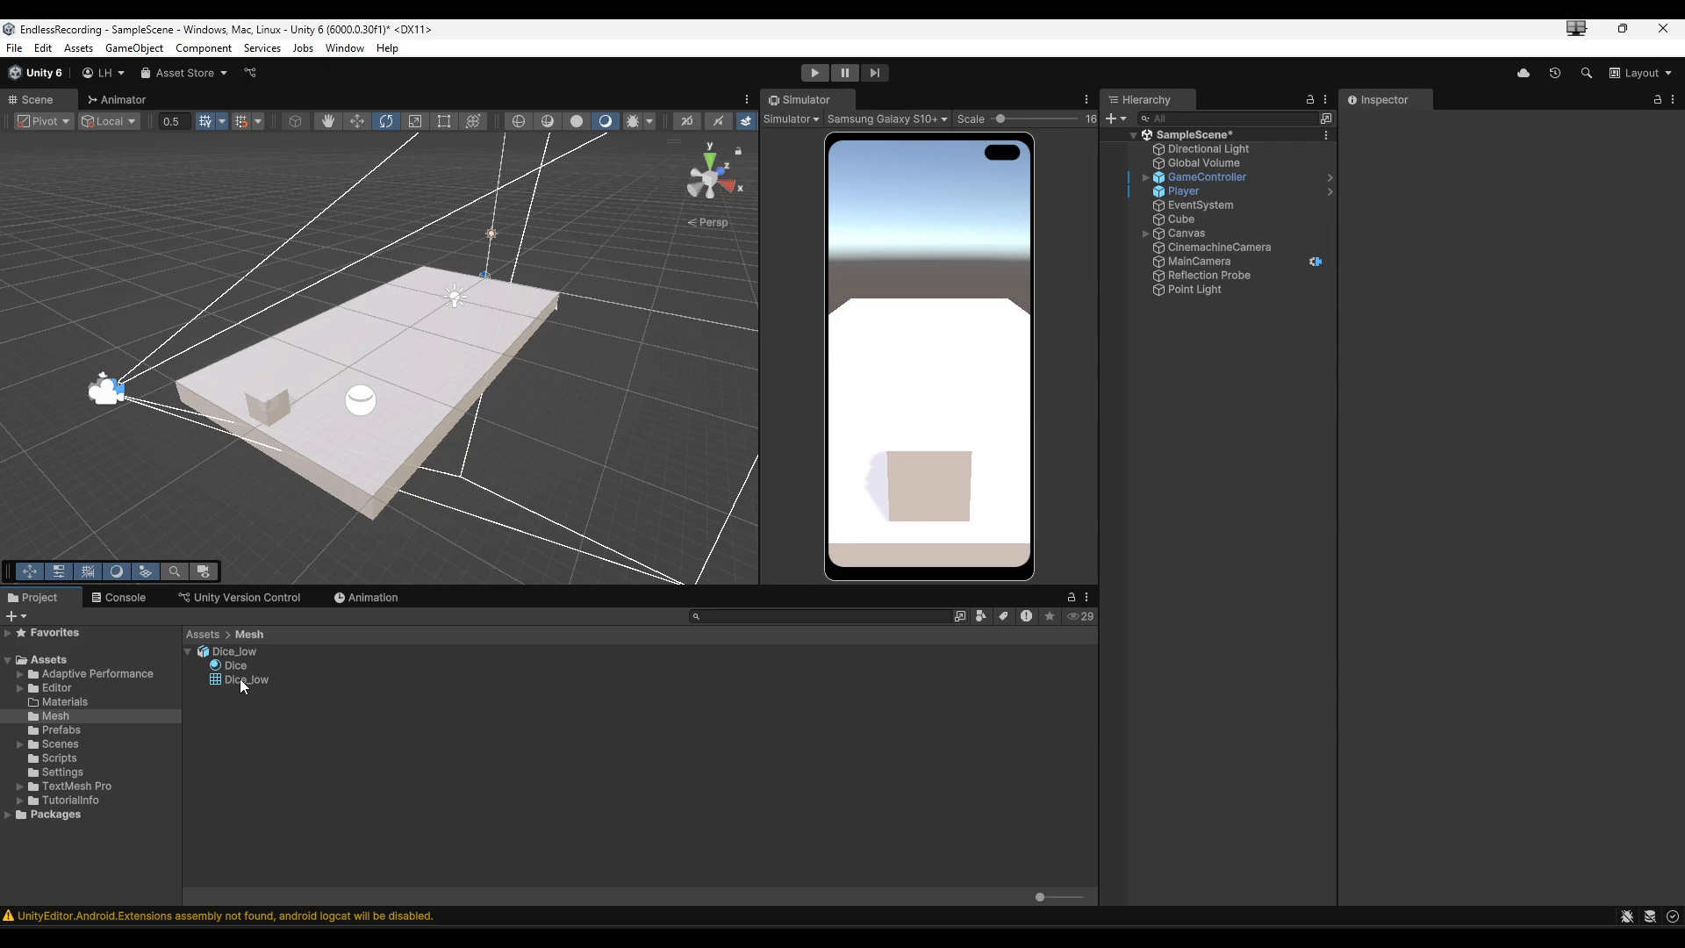
# - Extract the Dice_low model's embedded materials into the Assets/Materials folder
pyautogui.click(239, 655)
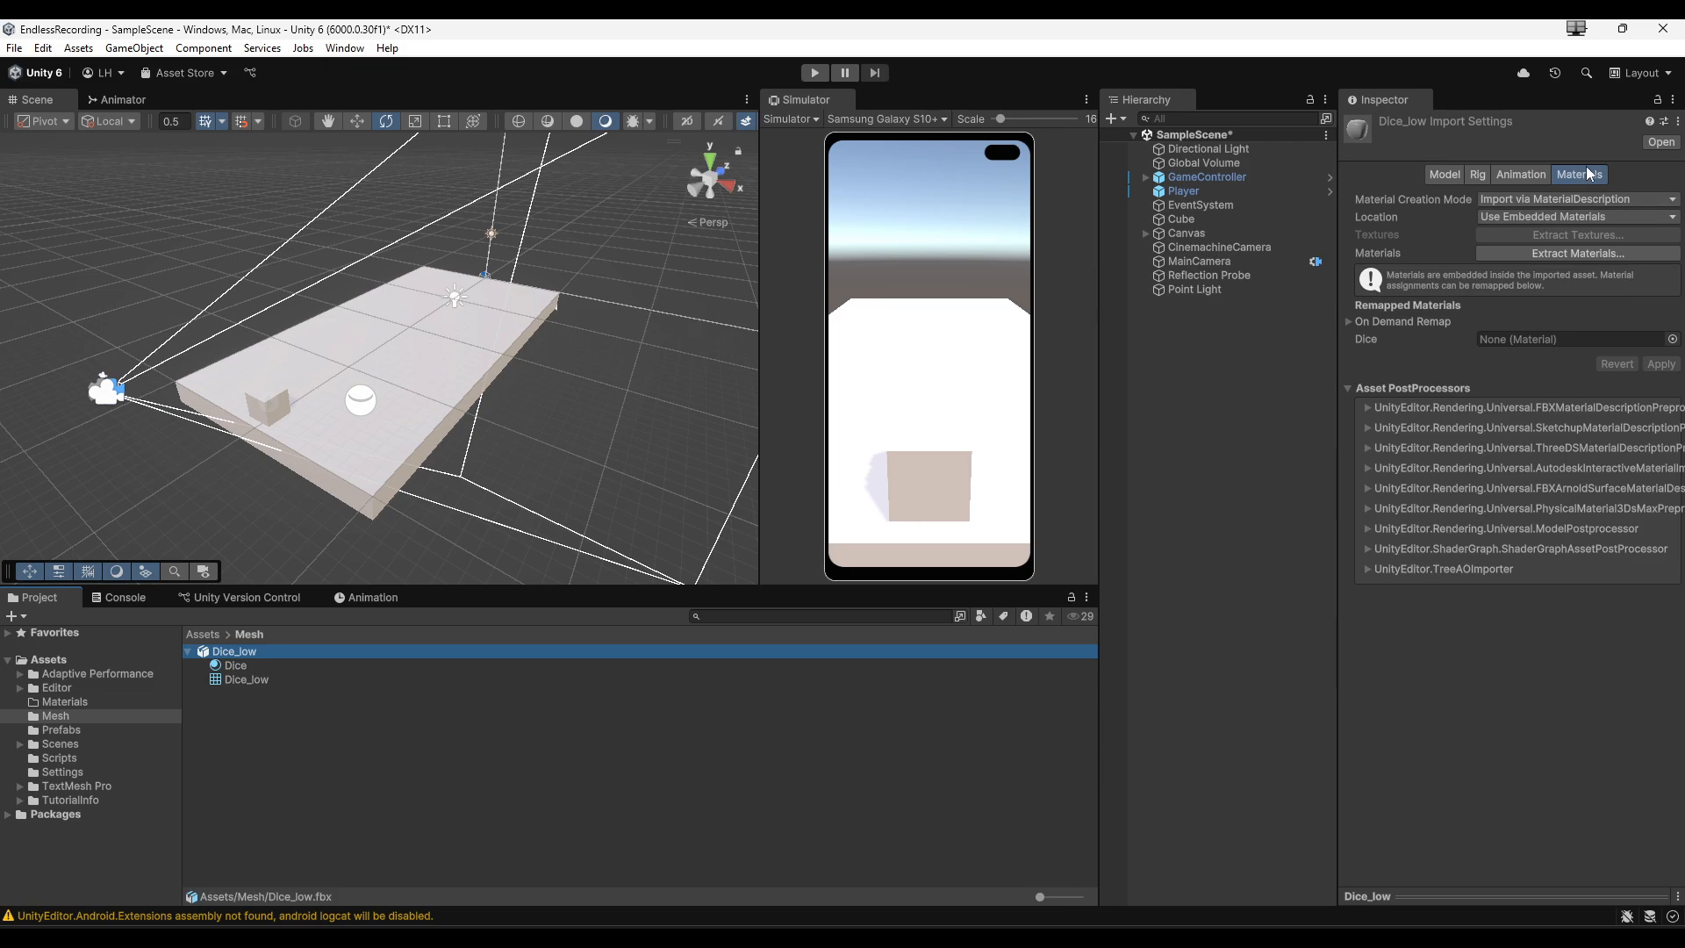
pyautogui.click(1565, 252)
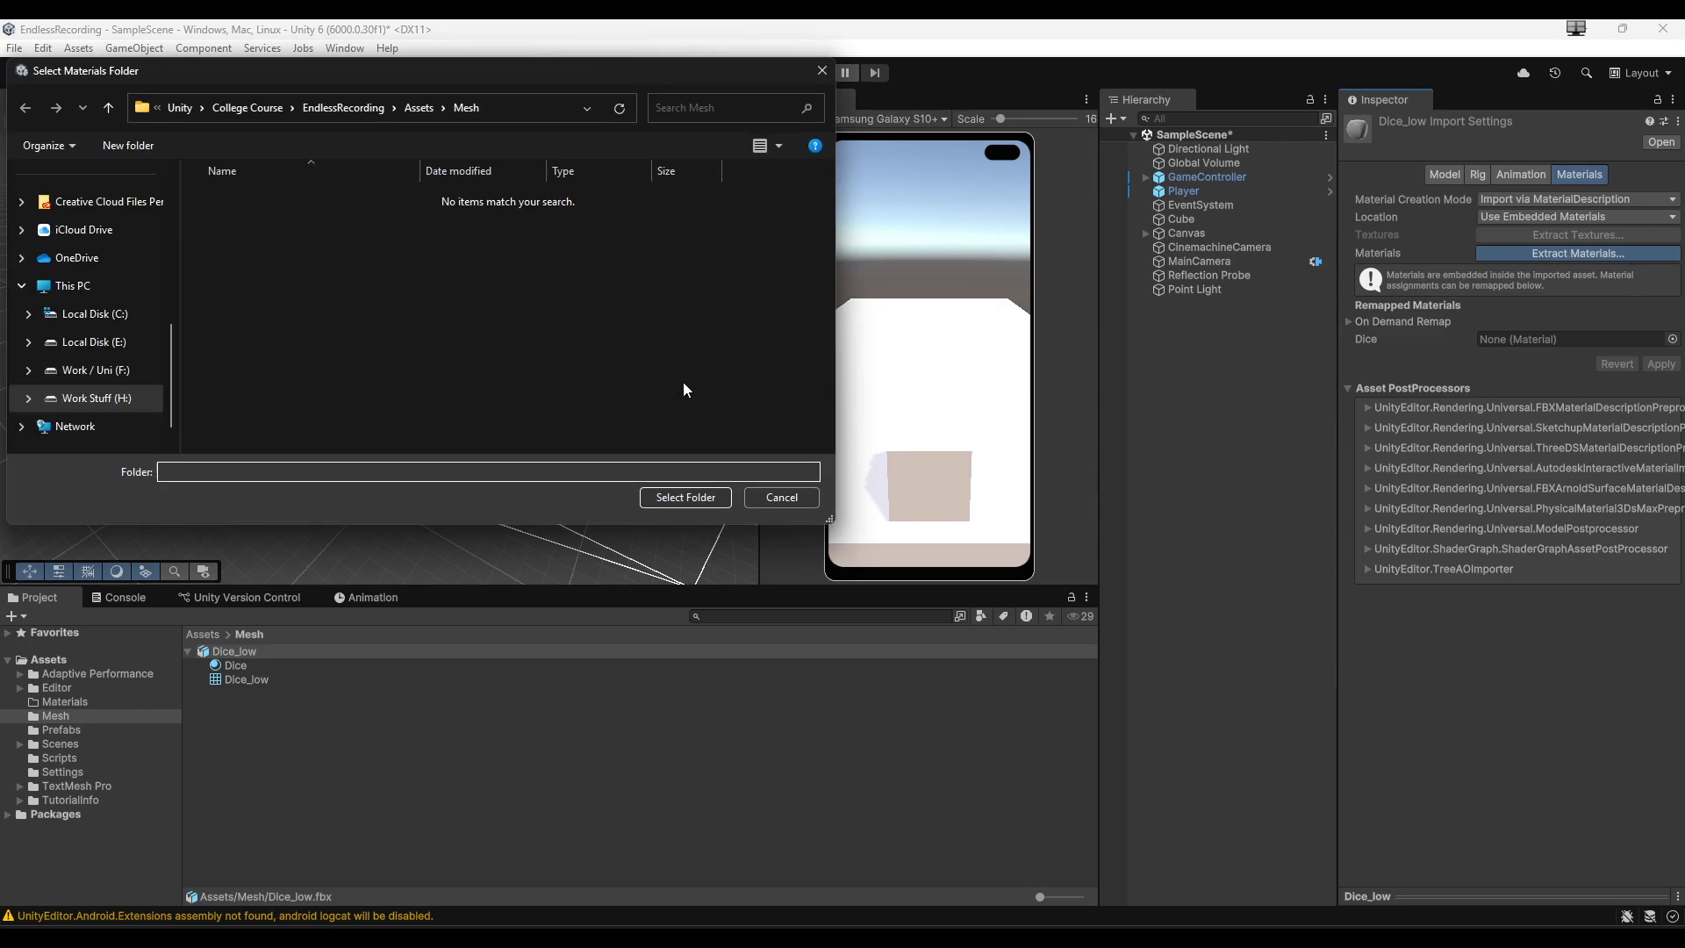
pyautogui.click(416, 108)
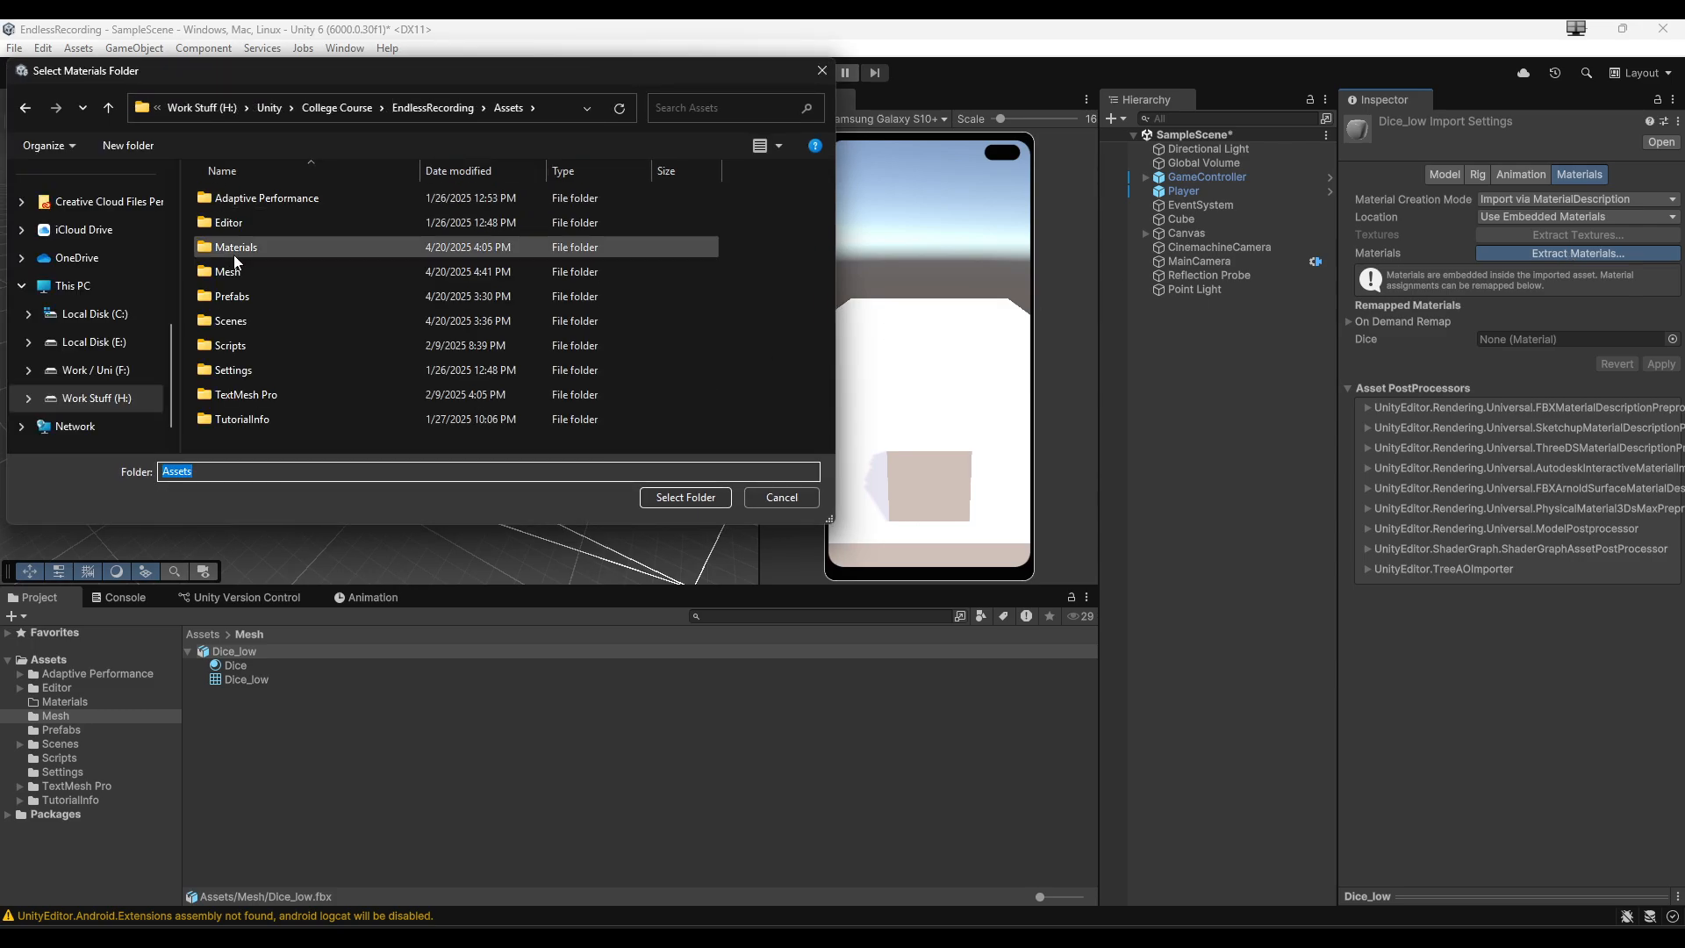
pyautogui.doubleClick(263, 247)
pyautogui.click(684, 497)
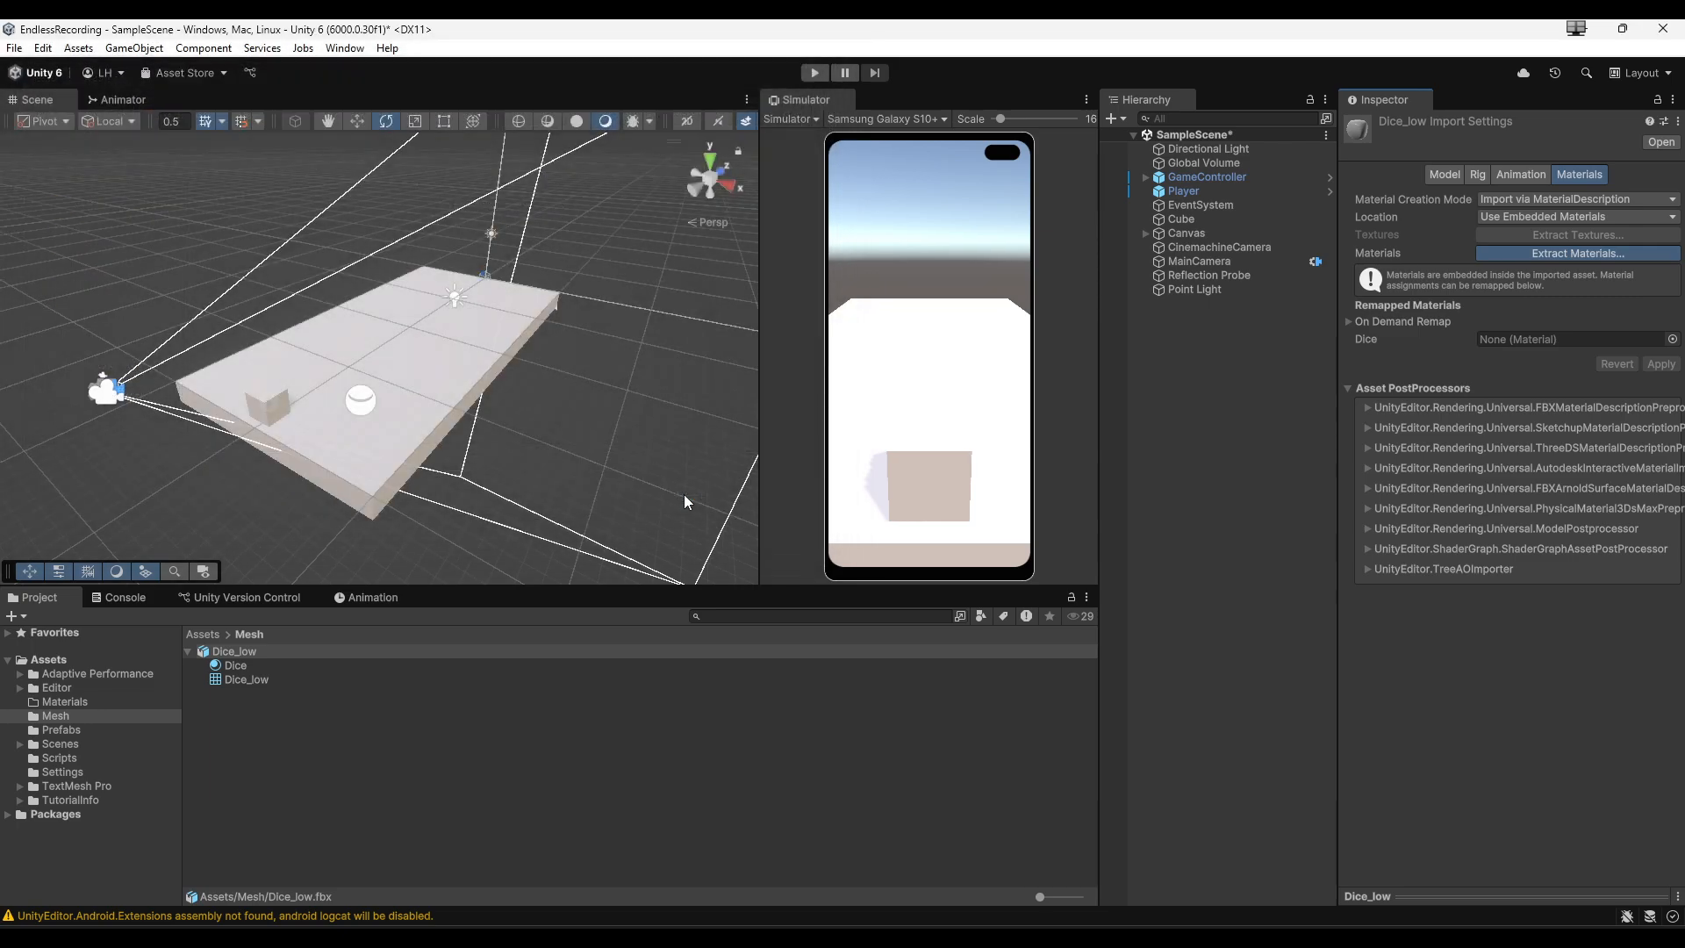
# - Open the Materials folder to inspect the extracted Dice material, then go back to the Mesh folder
pyautogui.click(209, 635)
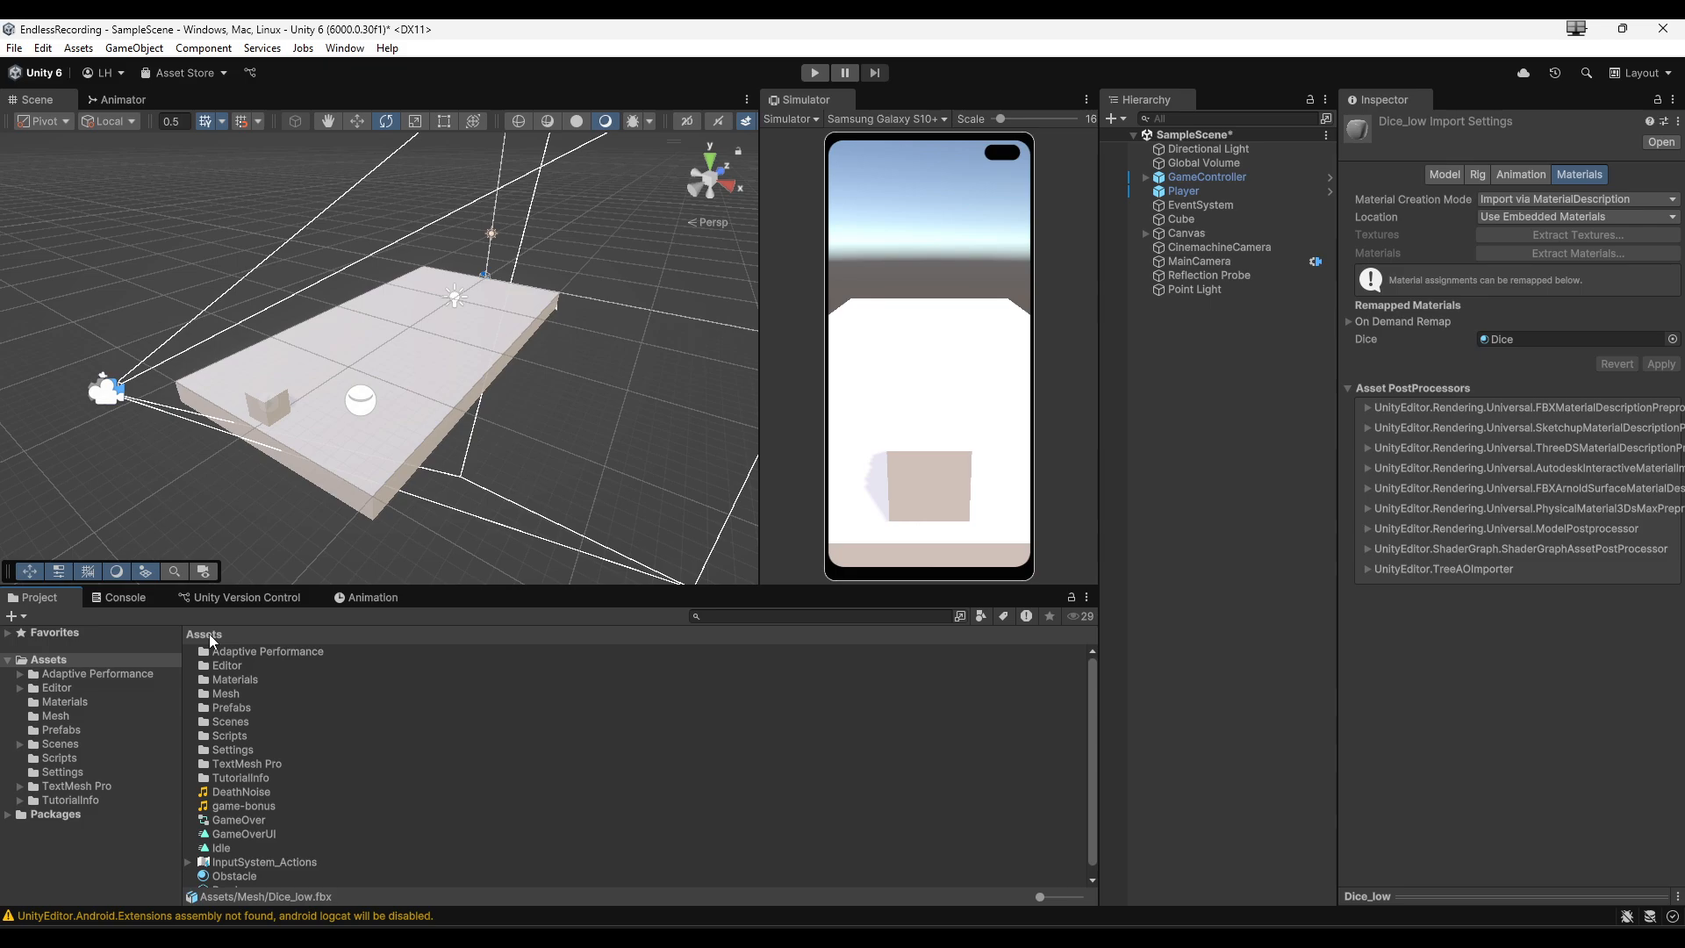
pyautogui.doubleClick(241, 680)
pyautogui.click(219, 651)
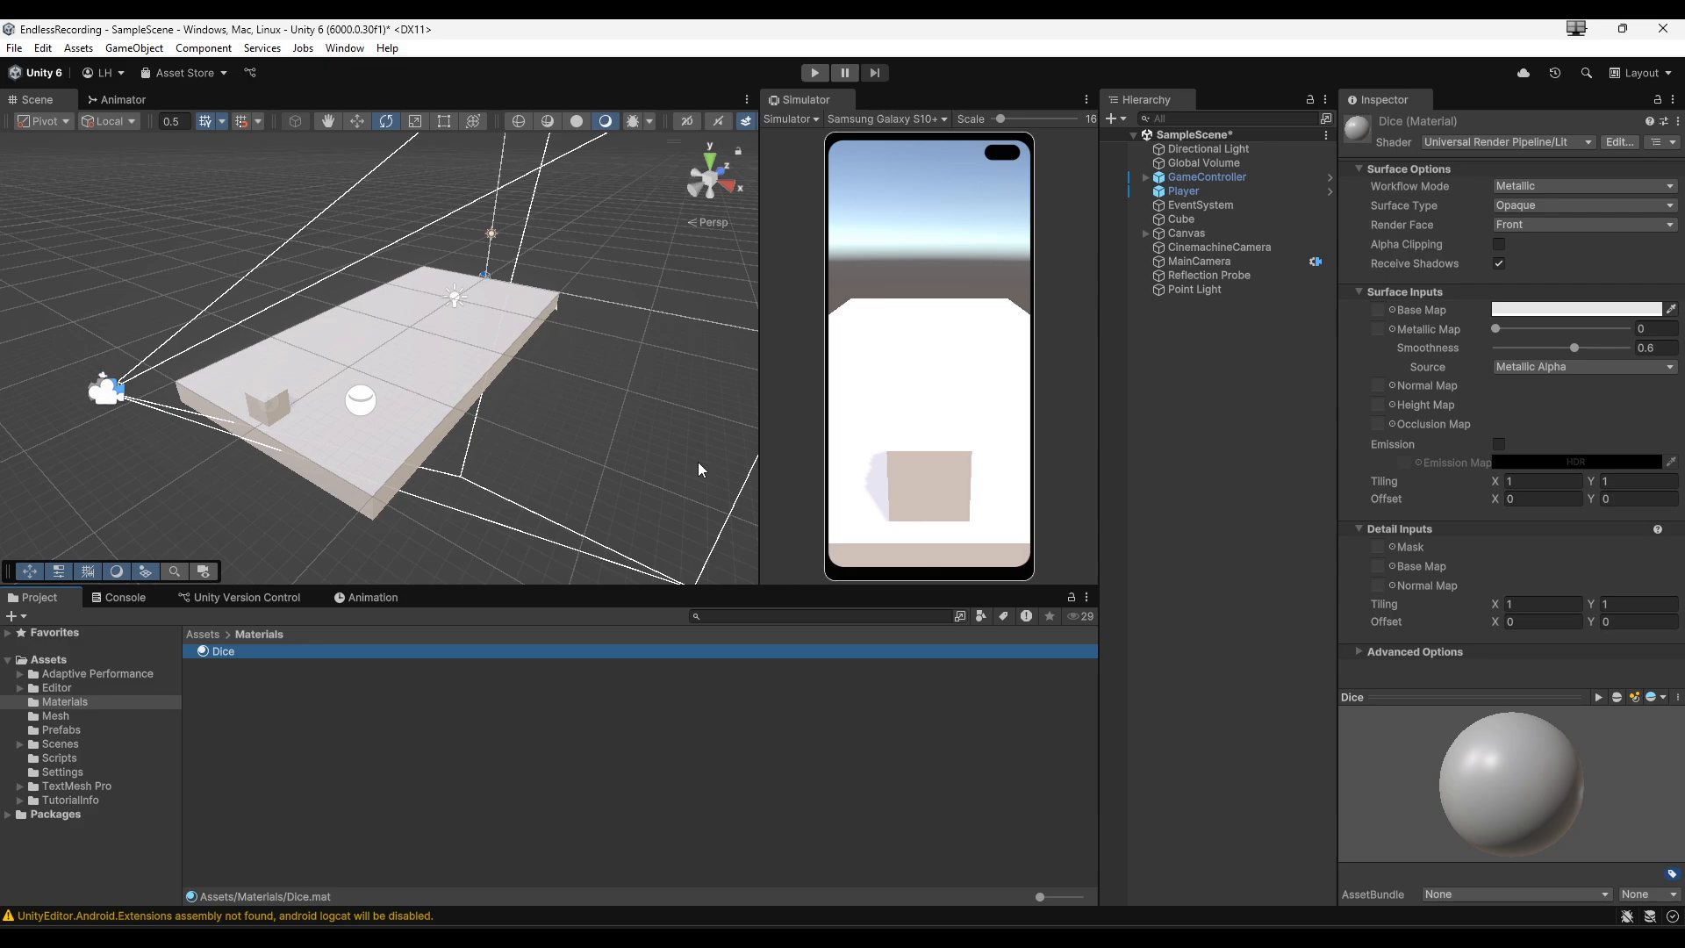
pyautogui.click(205, 634)
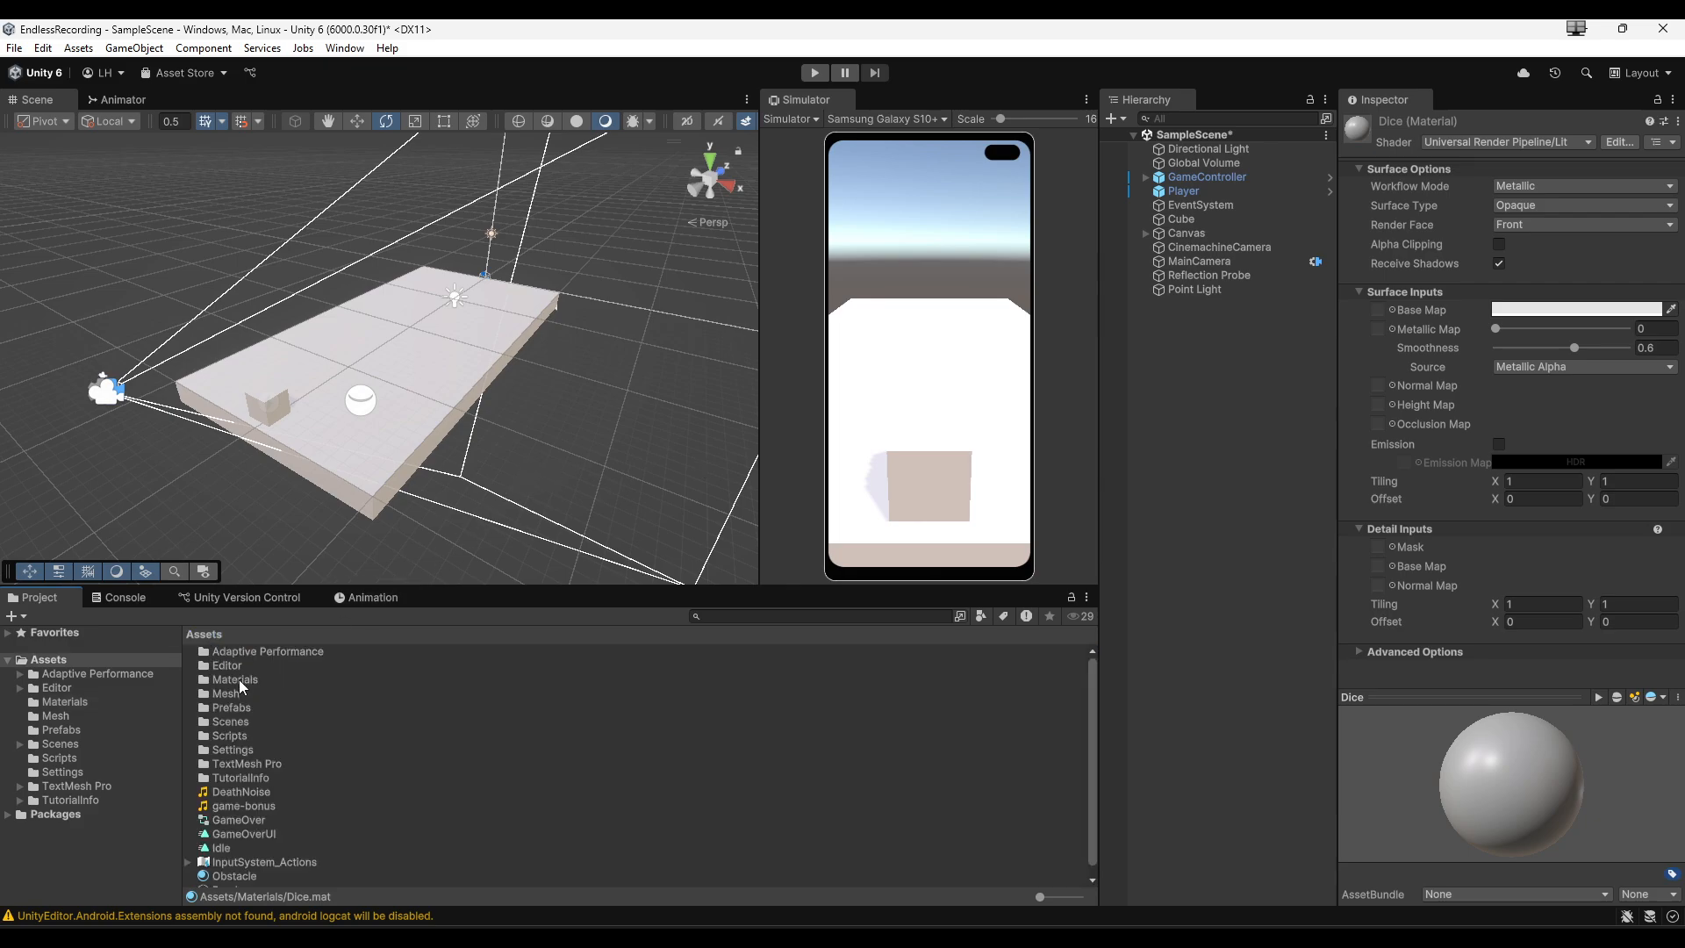
pyautogui.doubleClick(227, 694)
# - Place the Dice_low model in the scene and move it onto the platform at about X 0.17, Y 1.14
pyautogui.moveTo(234, 652); pyautogui.dragTo(392, 316)
pyautogui.press('w')
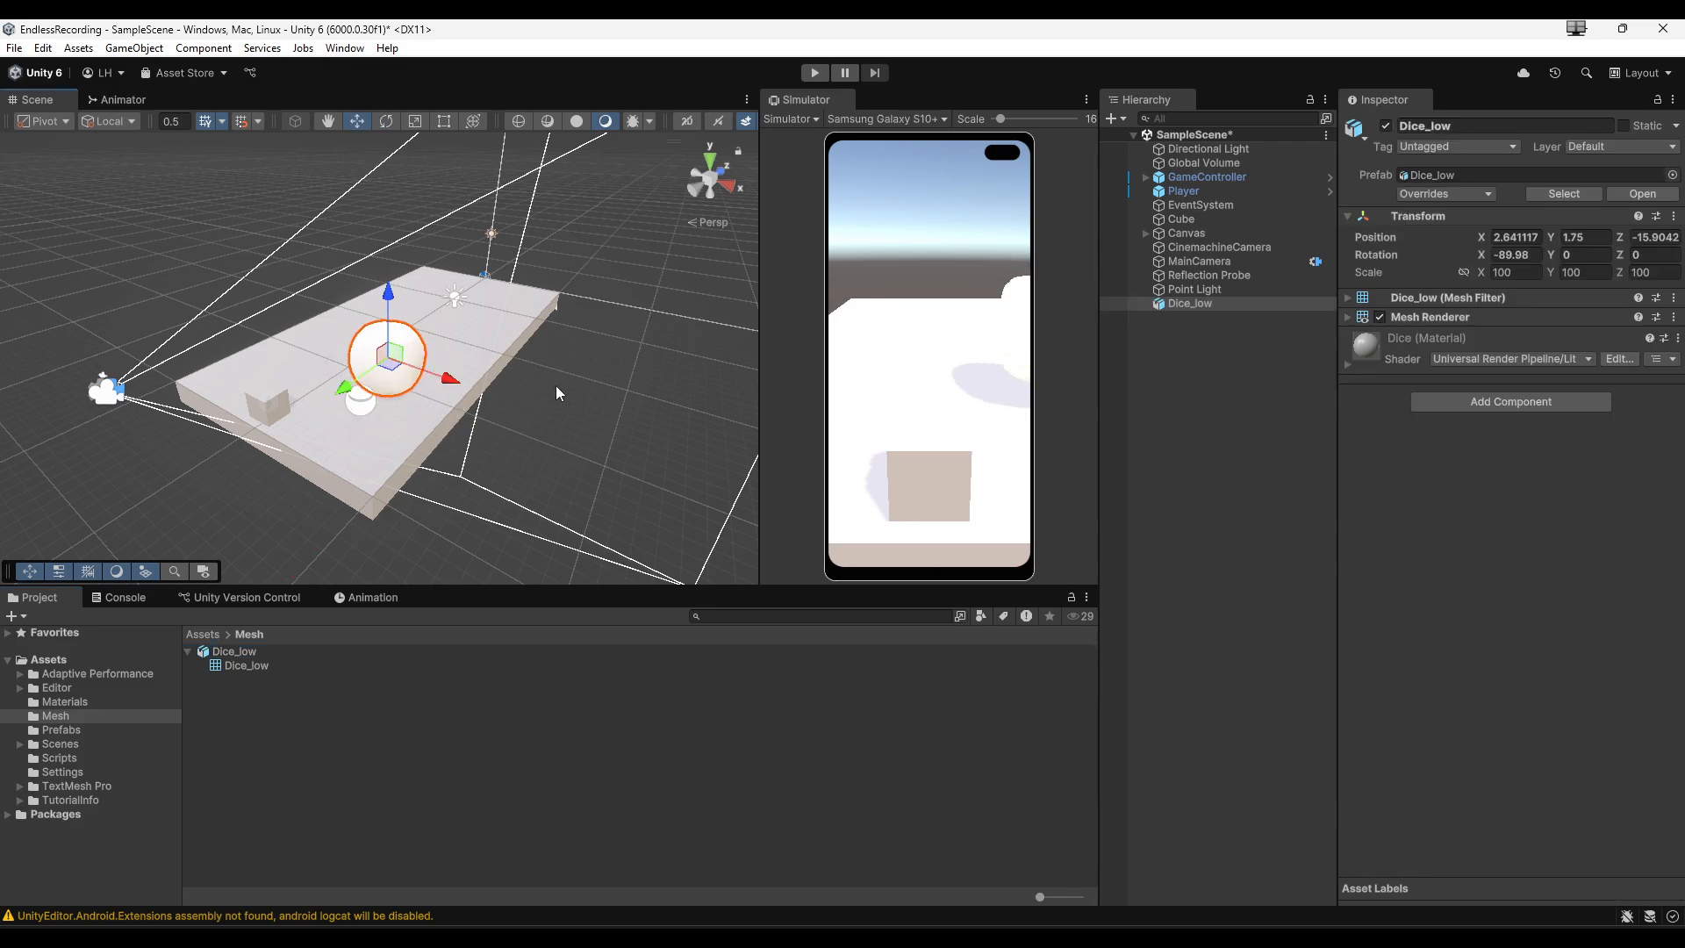
pyautogui.press('w')
pyautogui.moveTo(455, 415); pyautogui.dragTo(455, 415, button='right')
pyautogui.moveTo(449, 379); pyautogui.dragTo(327, 339)
pyautogui.press('w')
pyautogui.moveTo(421, 478); pyautogui.dragTo(353, 406, button='right')
pyautogui.moveTo(344, 353); pyautogui.dragTo(347, 398)
pyautogui.moveTo(404, 428); pyautogui.dragTo(413, 481, button='right')
pyautogui.press('s')
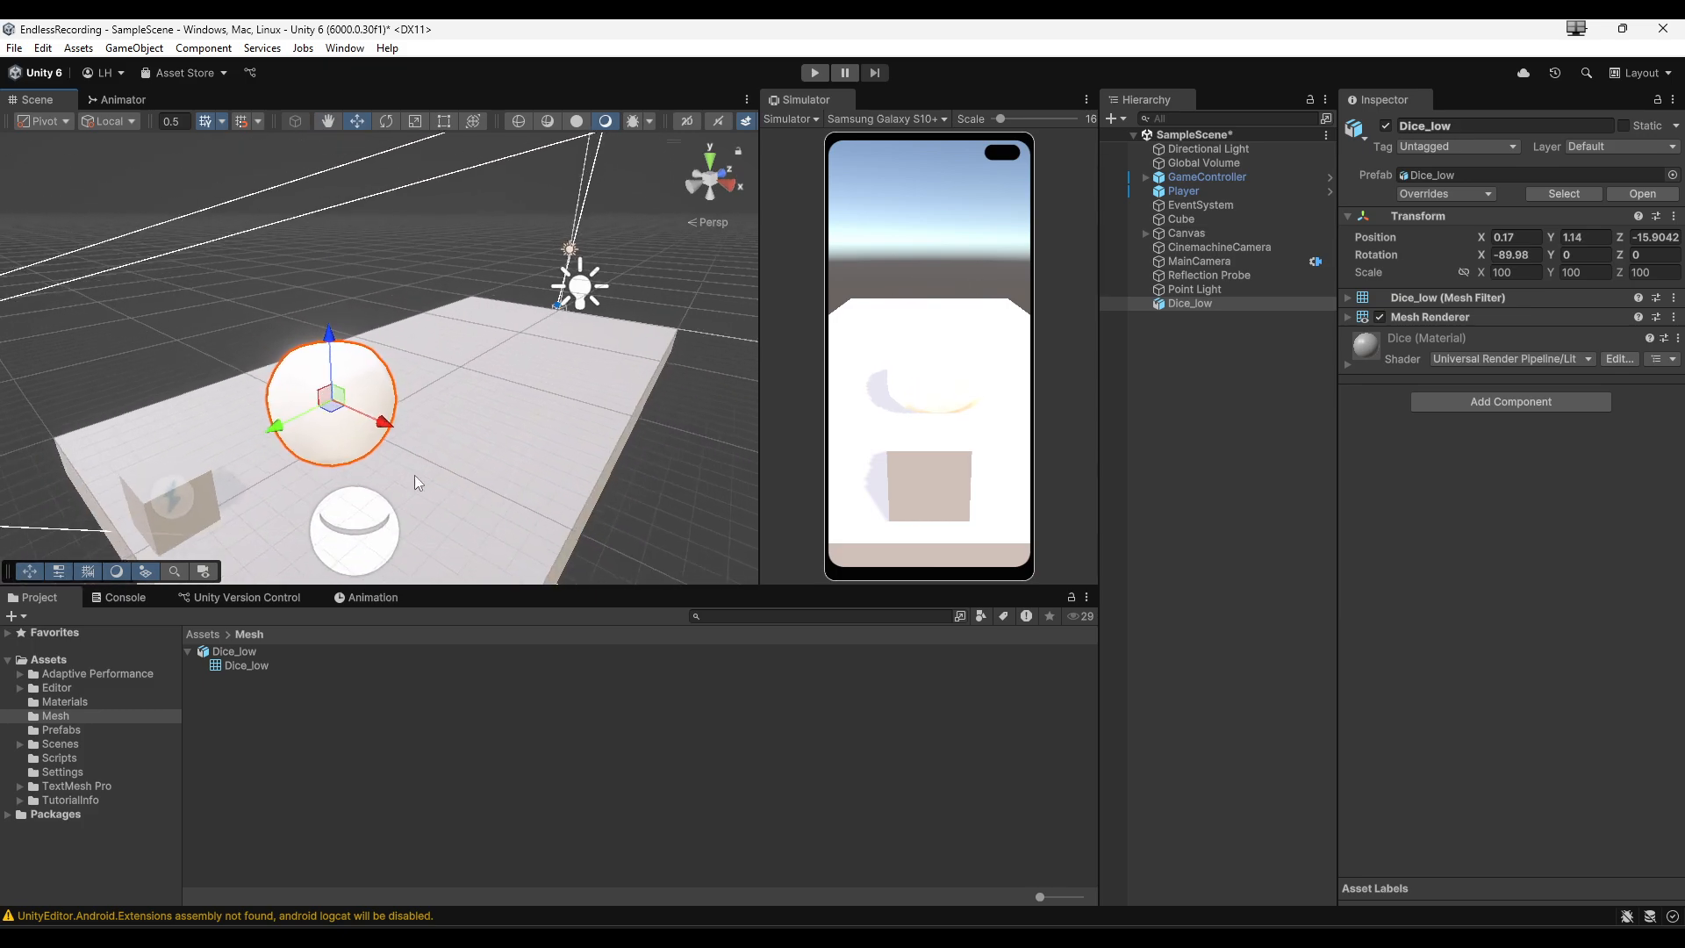
# - Delete the white sphere and the Point Light from the scene
pyautogui.click(341, 541)
pyautogui.press('Delete')
pyautogui.click(579, 288)
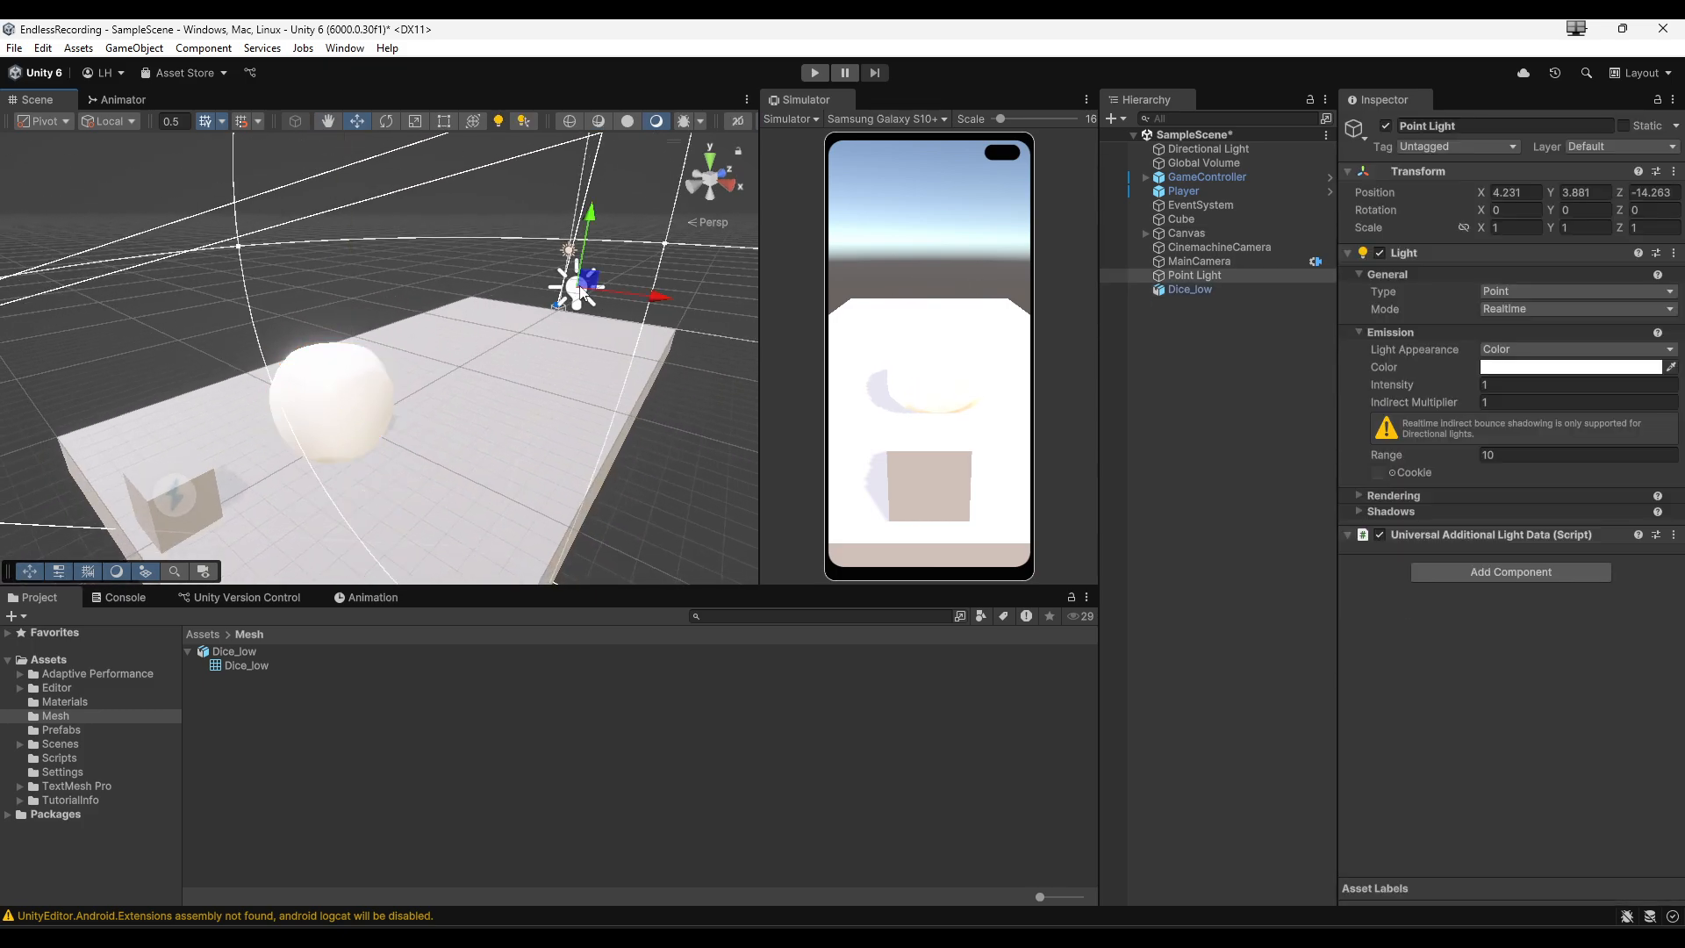
pyautogui.press('Delete')
# - Fly the scene view closer to examine the dice model and select it
pyautogui.moveTo(506, 420); pyautogui.dragTo(490, 457, button='right')
pyautogui.press('w')
pyautogui.press('a')
pyautogui.press('s')
pyautogui.press('d')
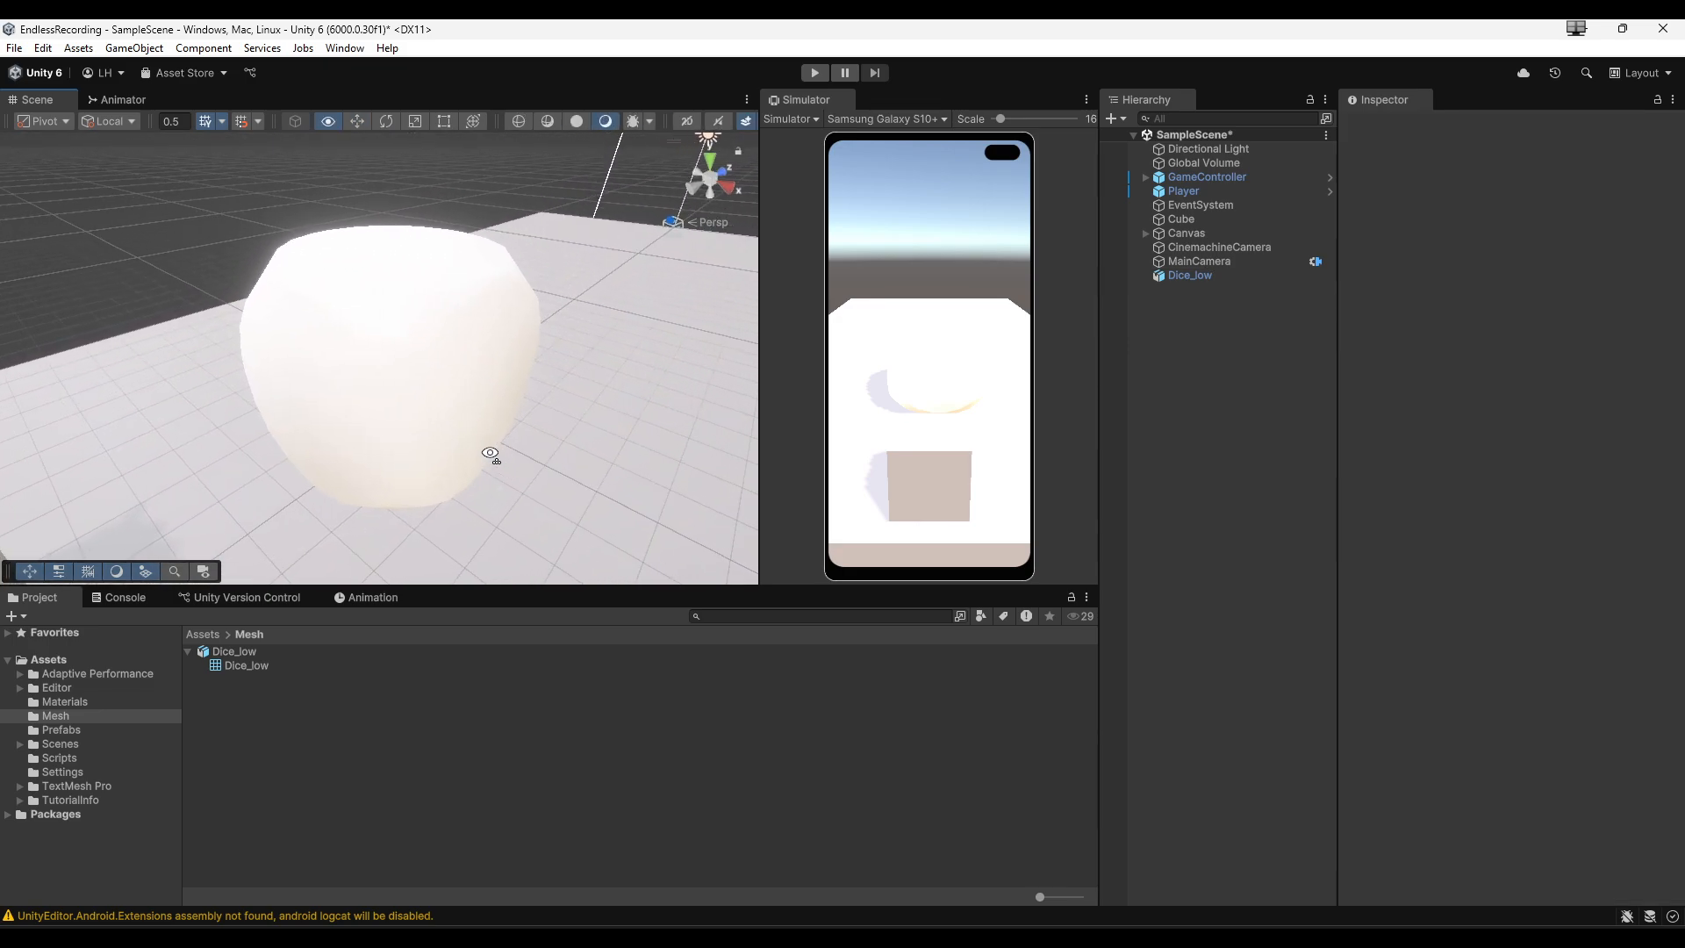
pyautogui.click(382, 390)
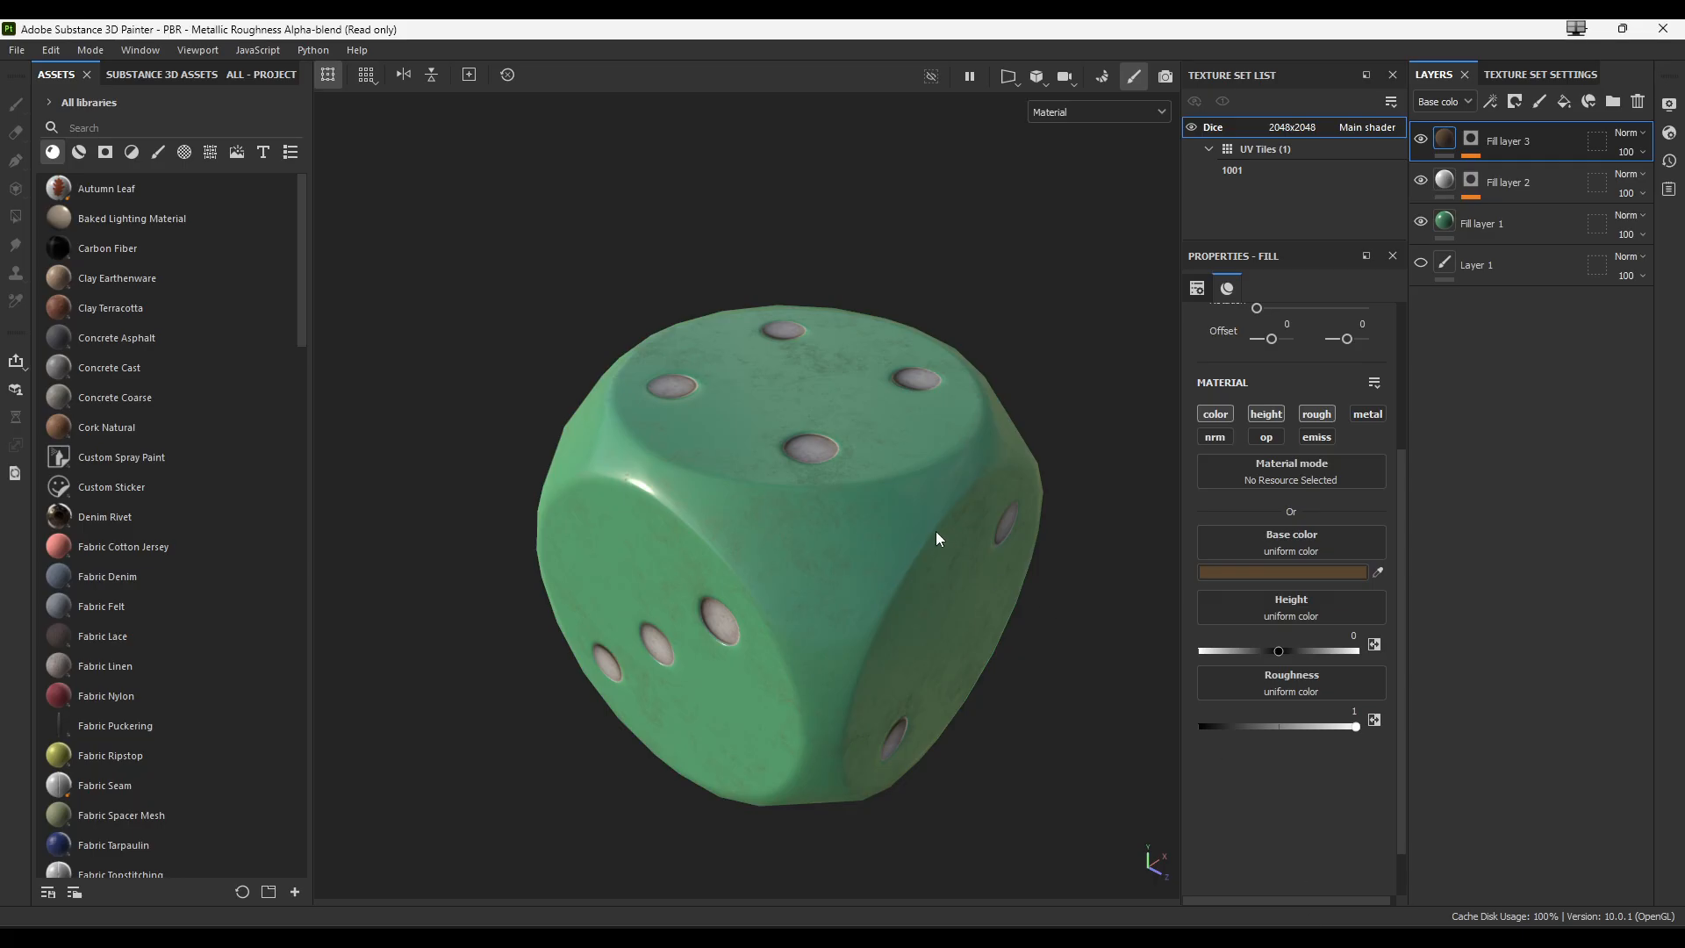
# - In Substance 3D Painter, open Export textures and set the output directory to the Dice folder
pyautogui.click(21, 50)
pyautogui.click(56, 305)
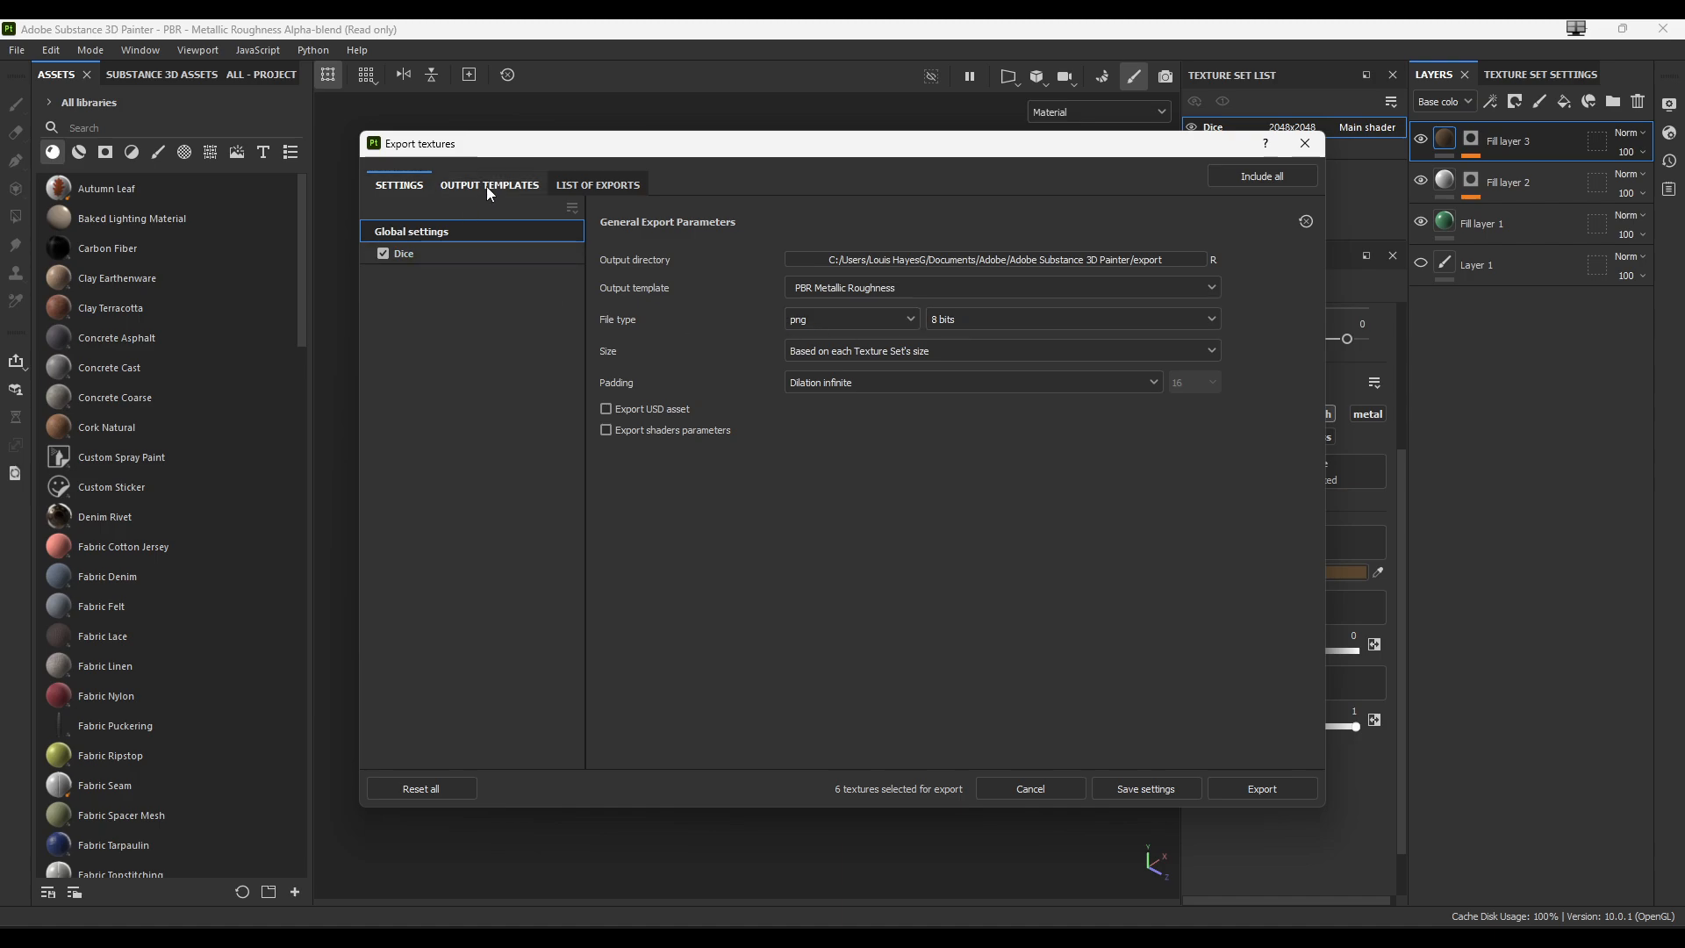
pyautogui.click(1145, 260)
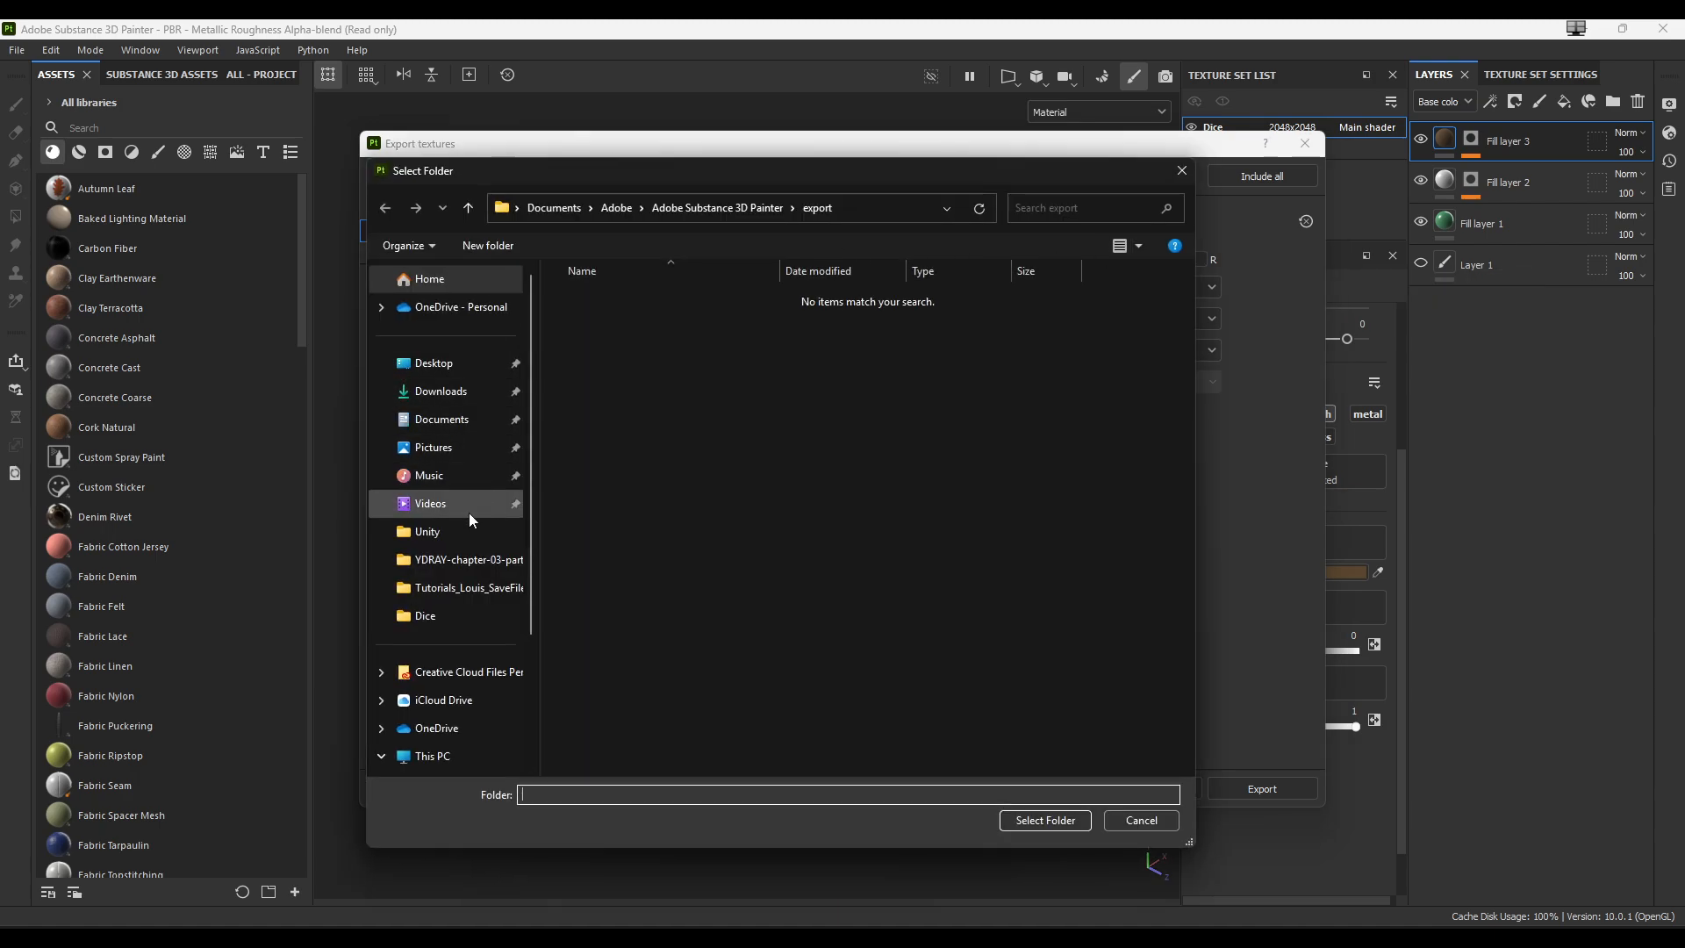
pyautogui.click(449, 614)
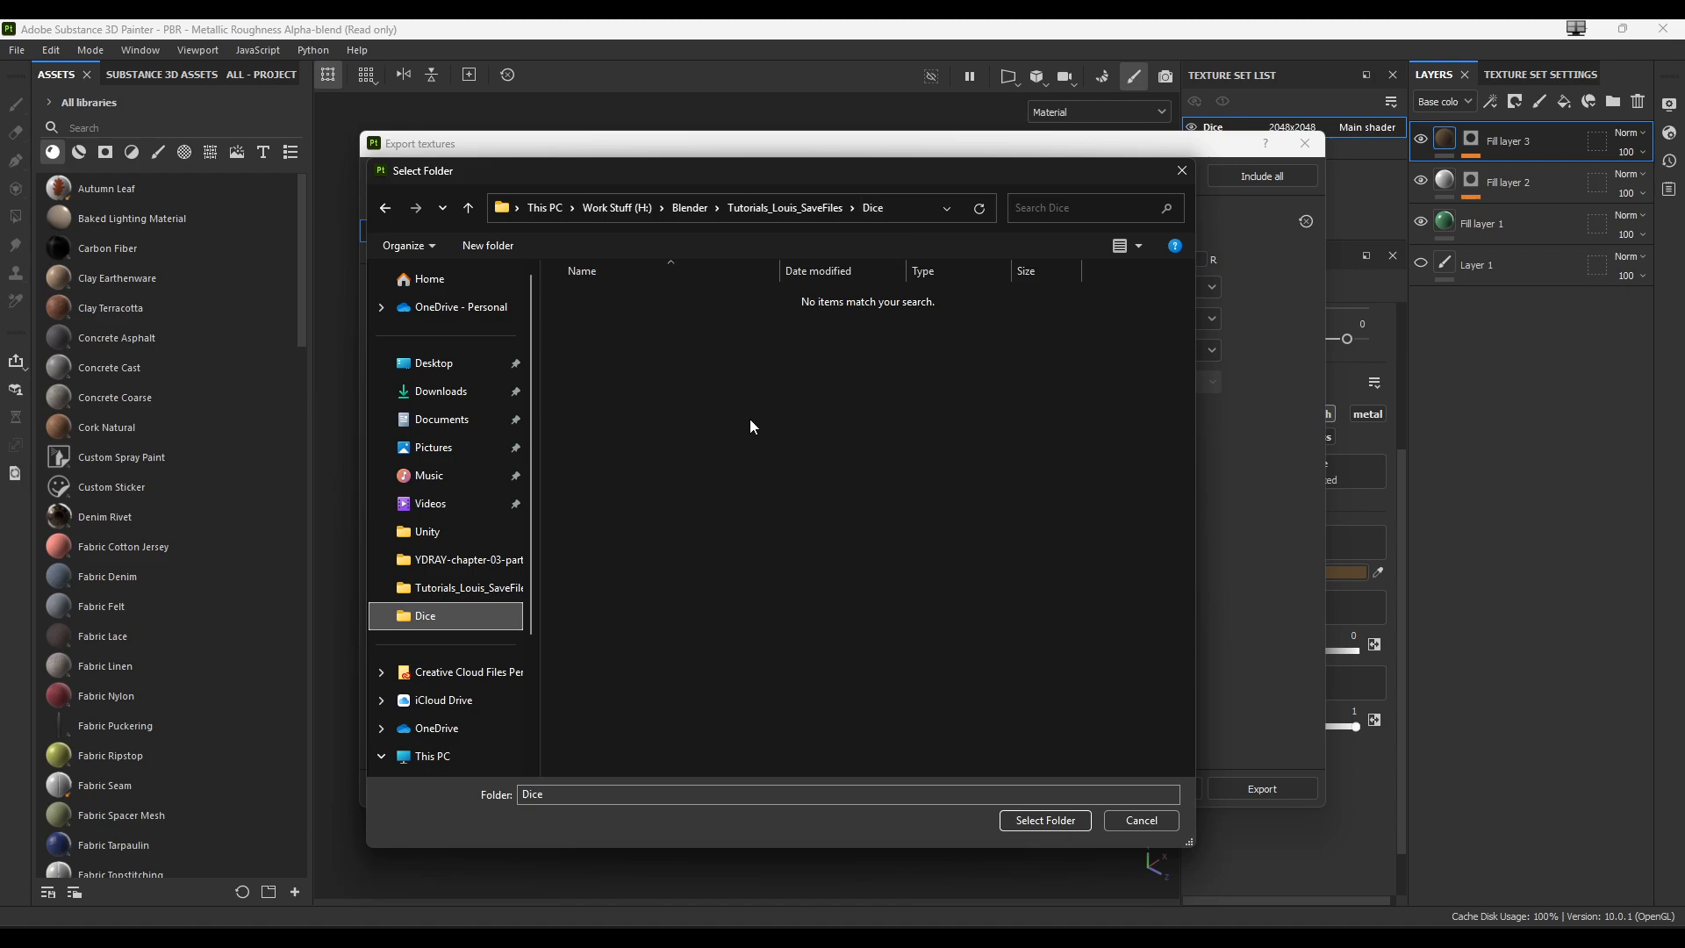
pyautogui.click(1029, 819)
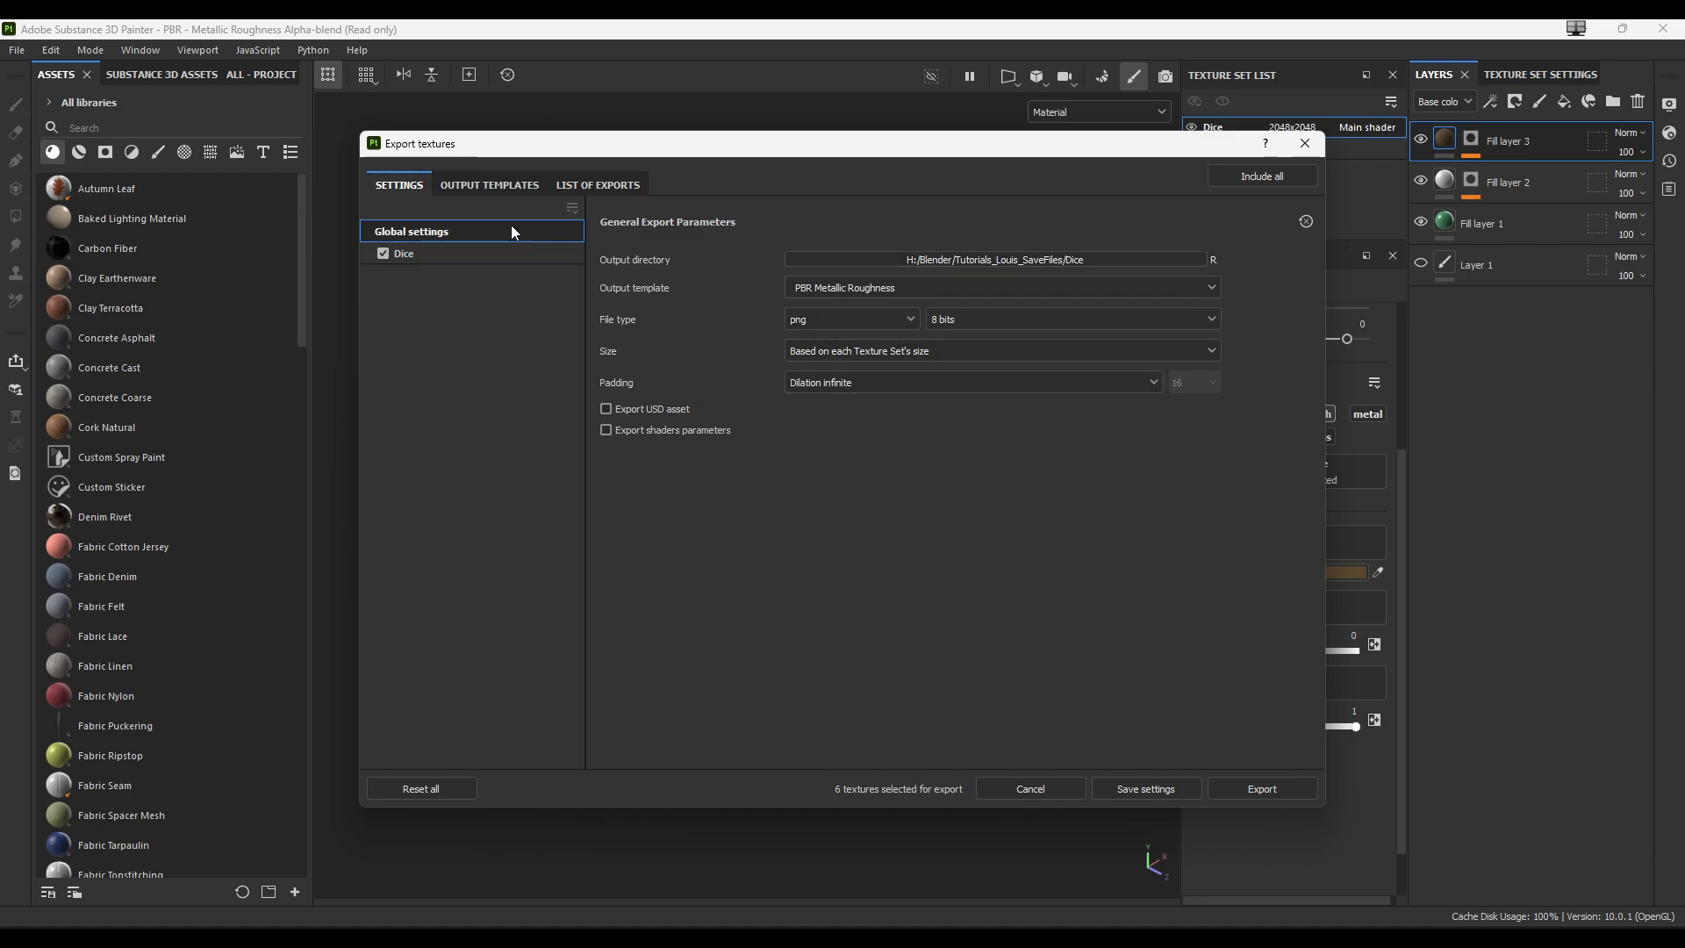
# - Review the Unity Universal Render Pipeline (Metallic Standard) output template, then return to the export settings
pyautogui.click(513, 184)
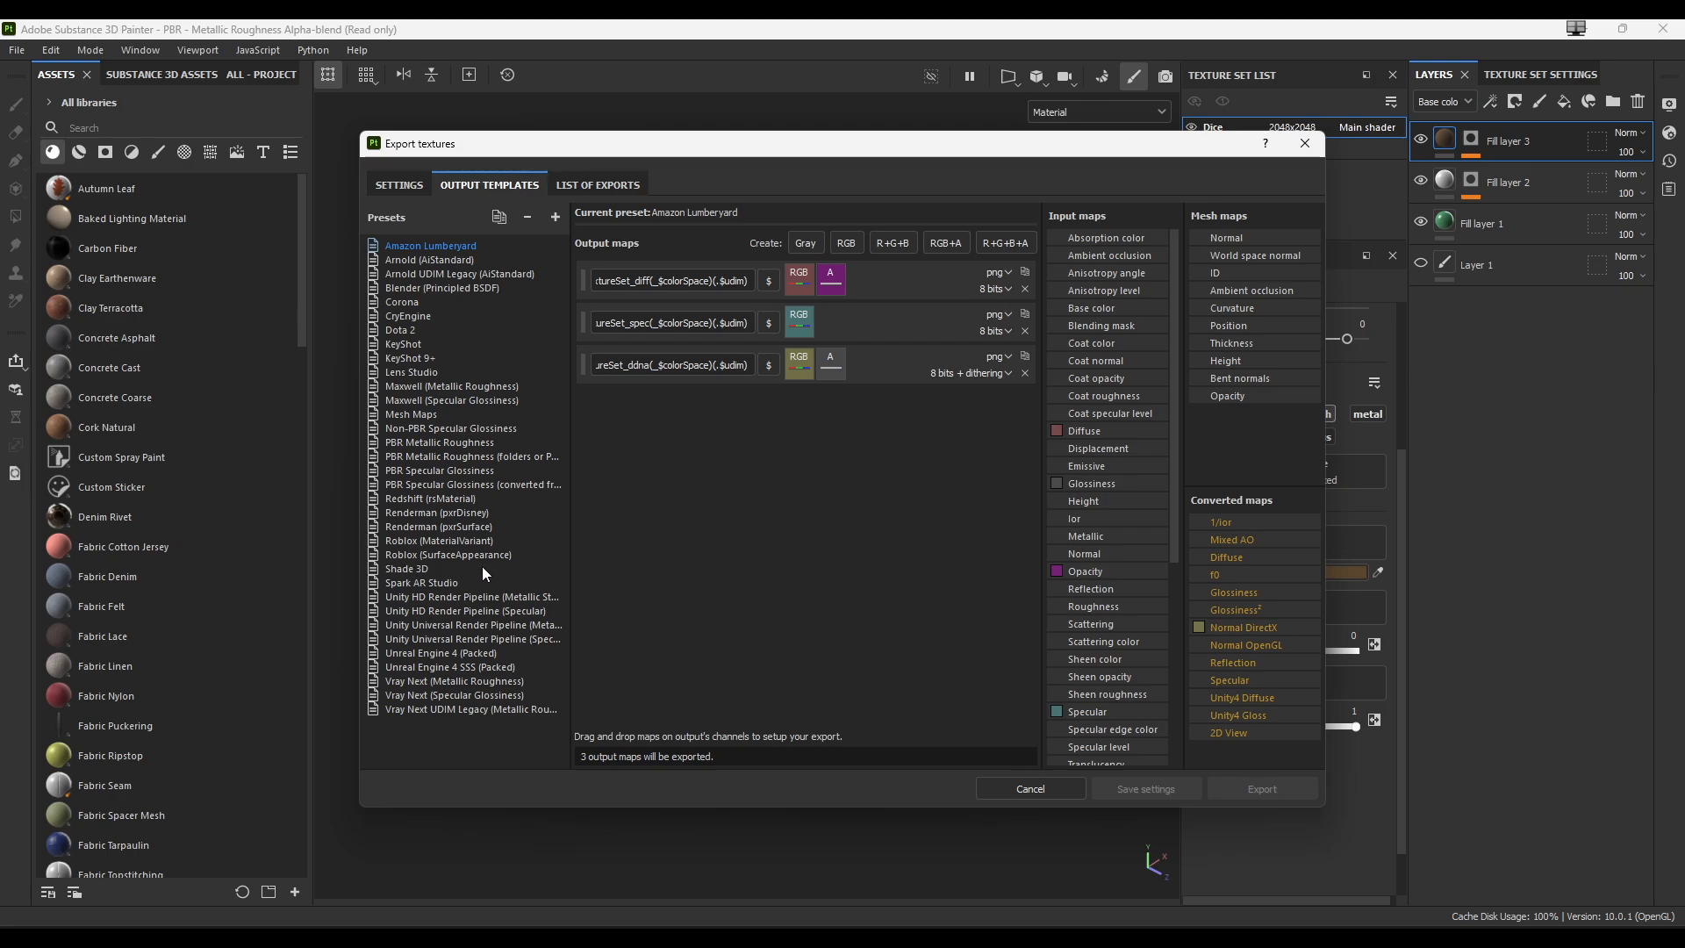
pyautogui.click(461, 625)
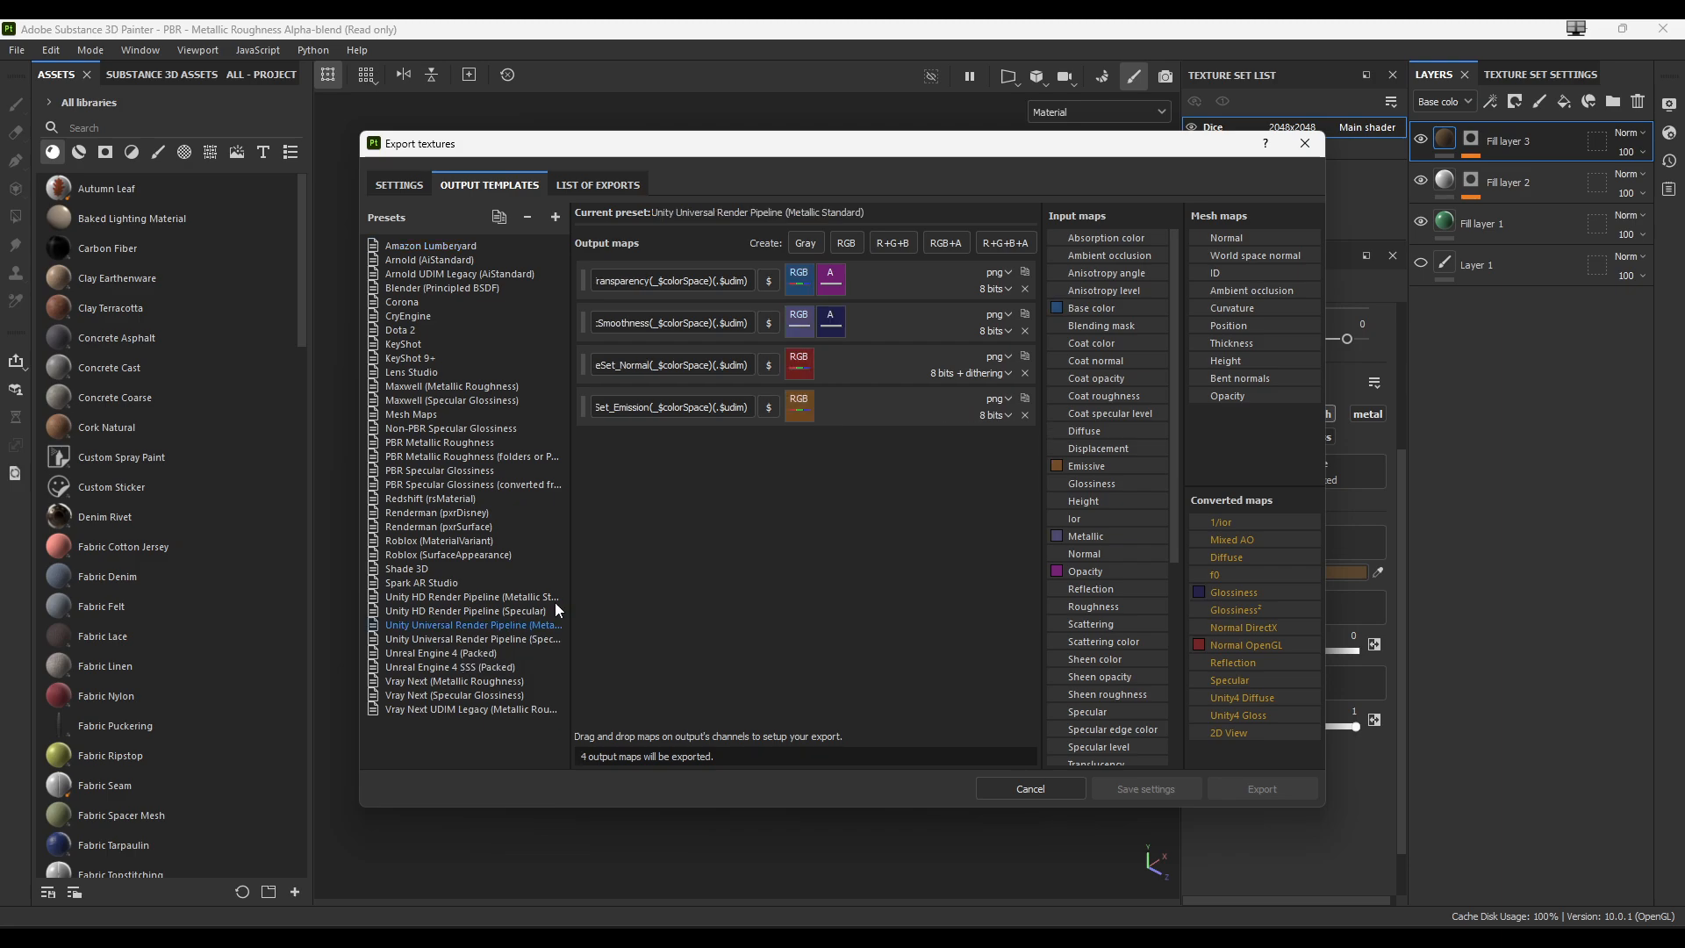
pyautogui.moveTo(568, 614); pyautogui.dragTo(635, 614)
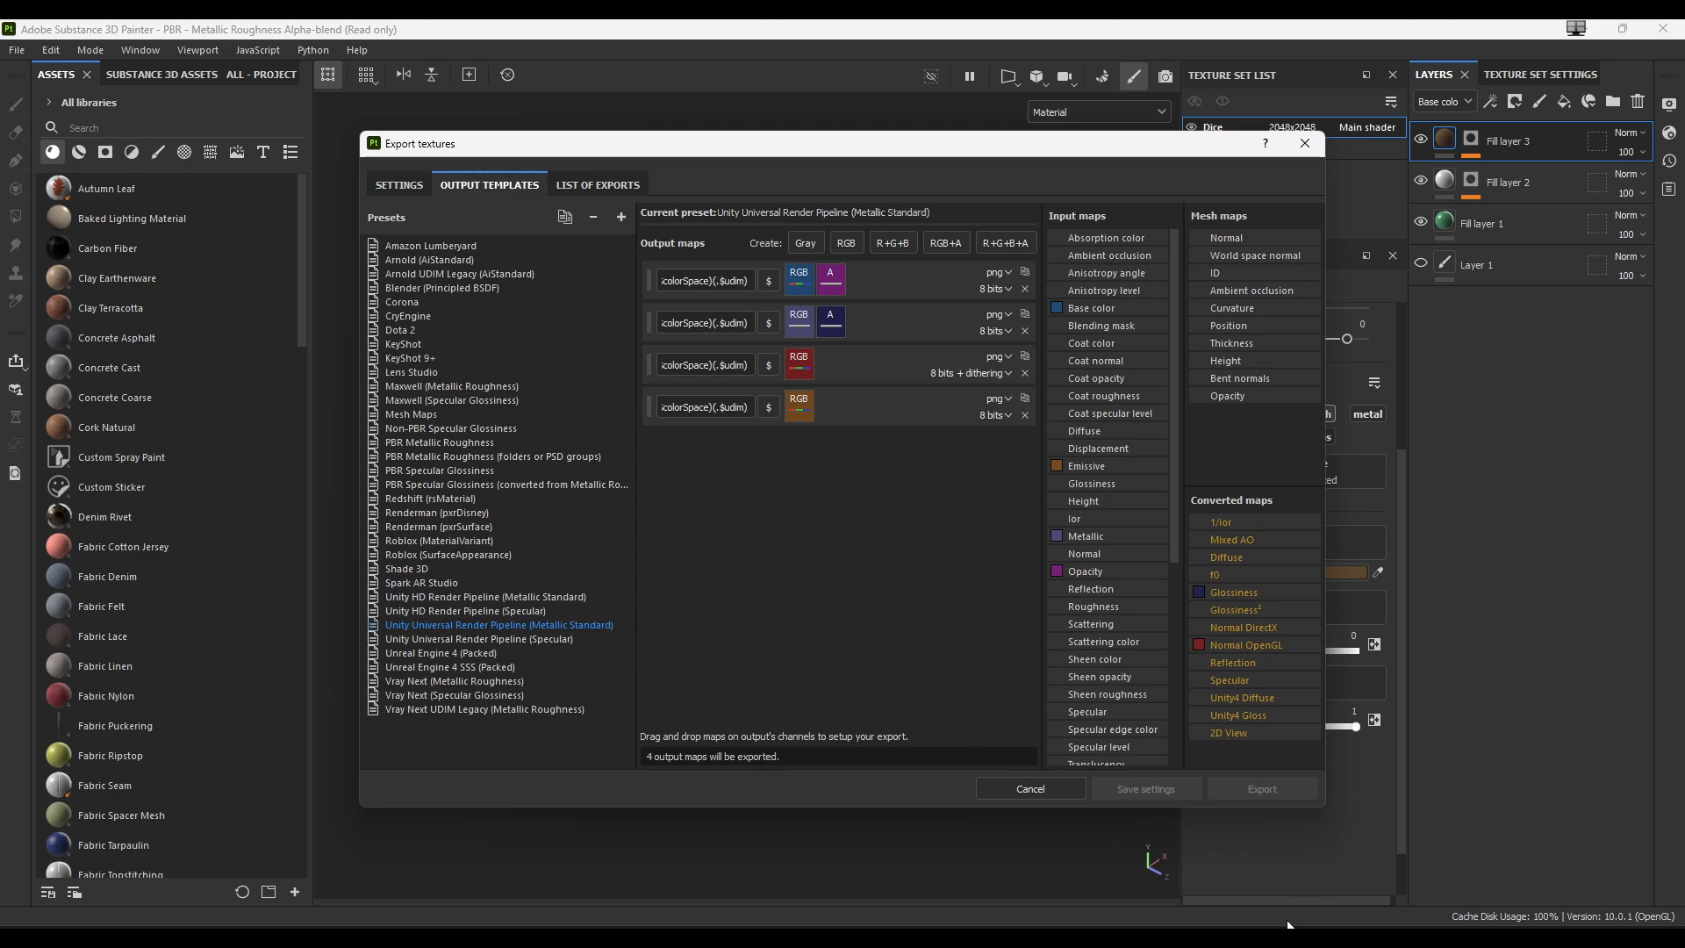
pyautogui.moveTo(1272, 935)
pyautogui.moveTo(356, 416); pyautogui.dragTo(85, 412)
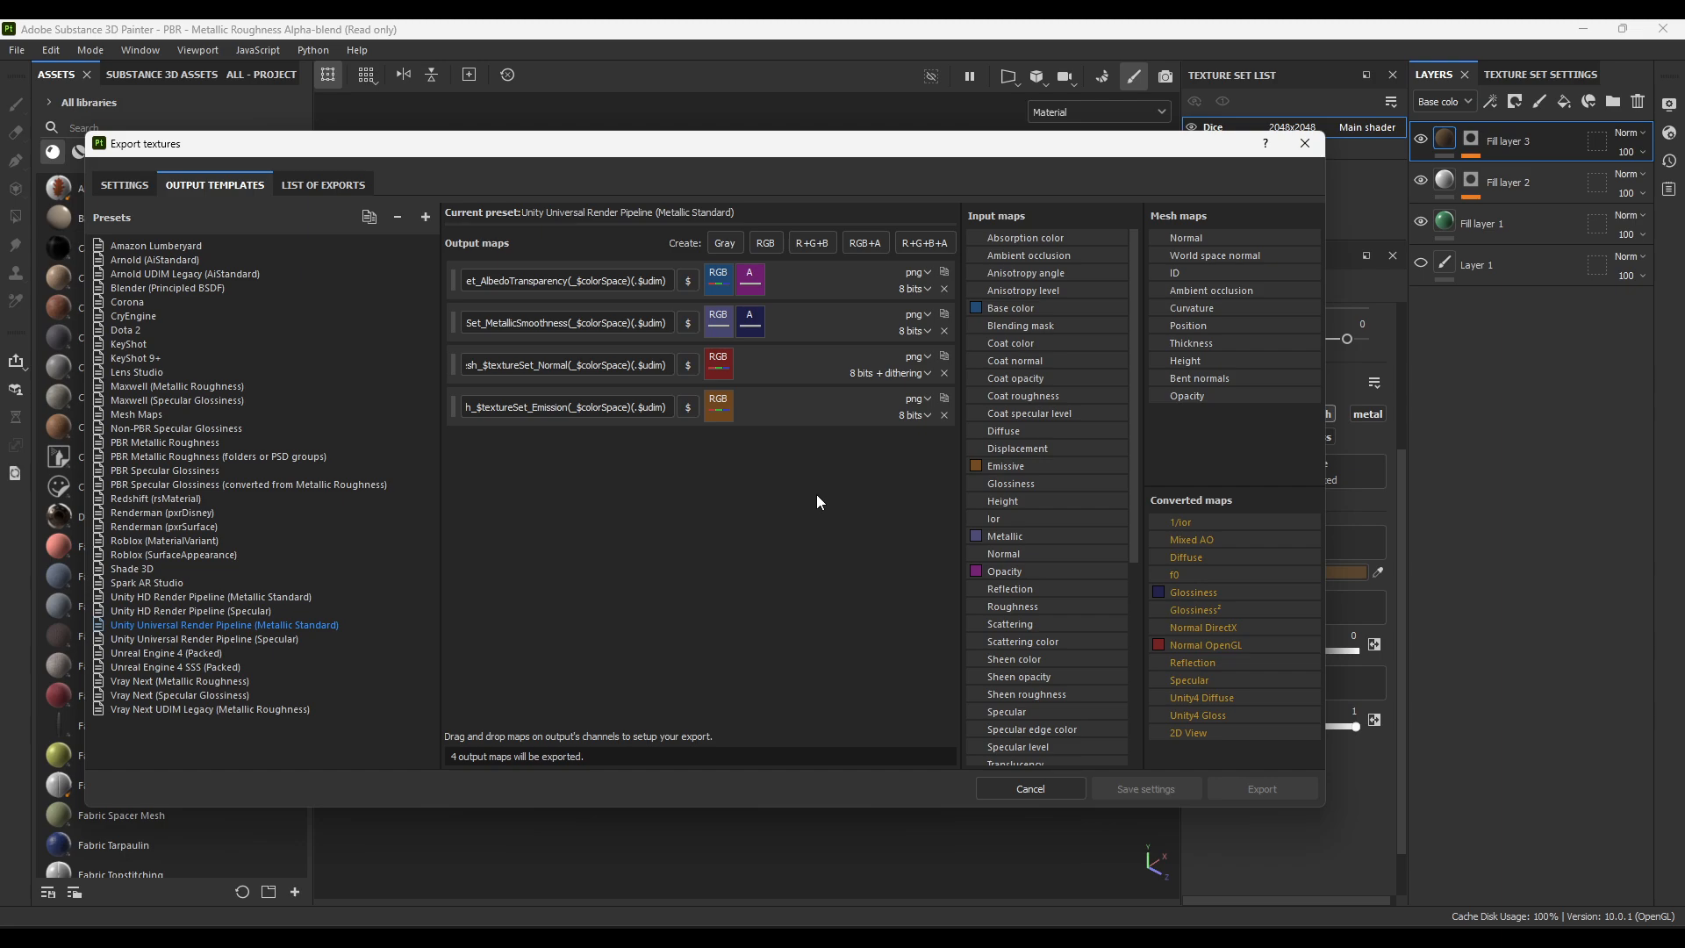
pyautogui.click(308, 192)
pyautogui.click(133, 186)
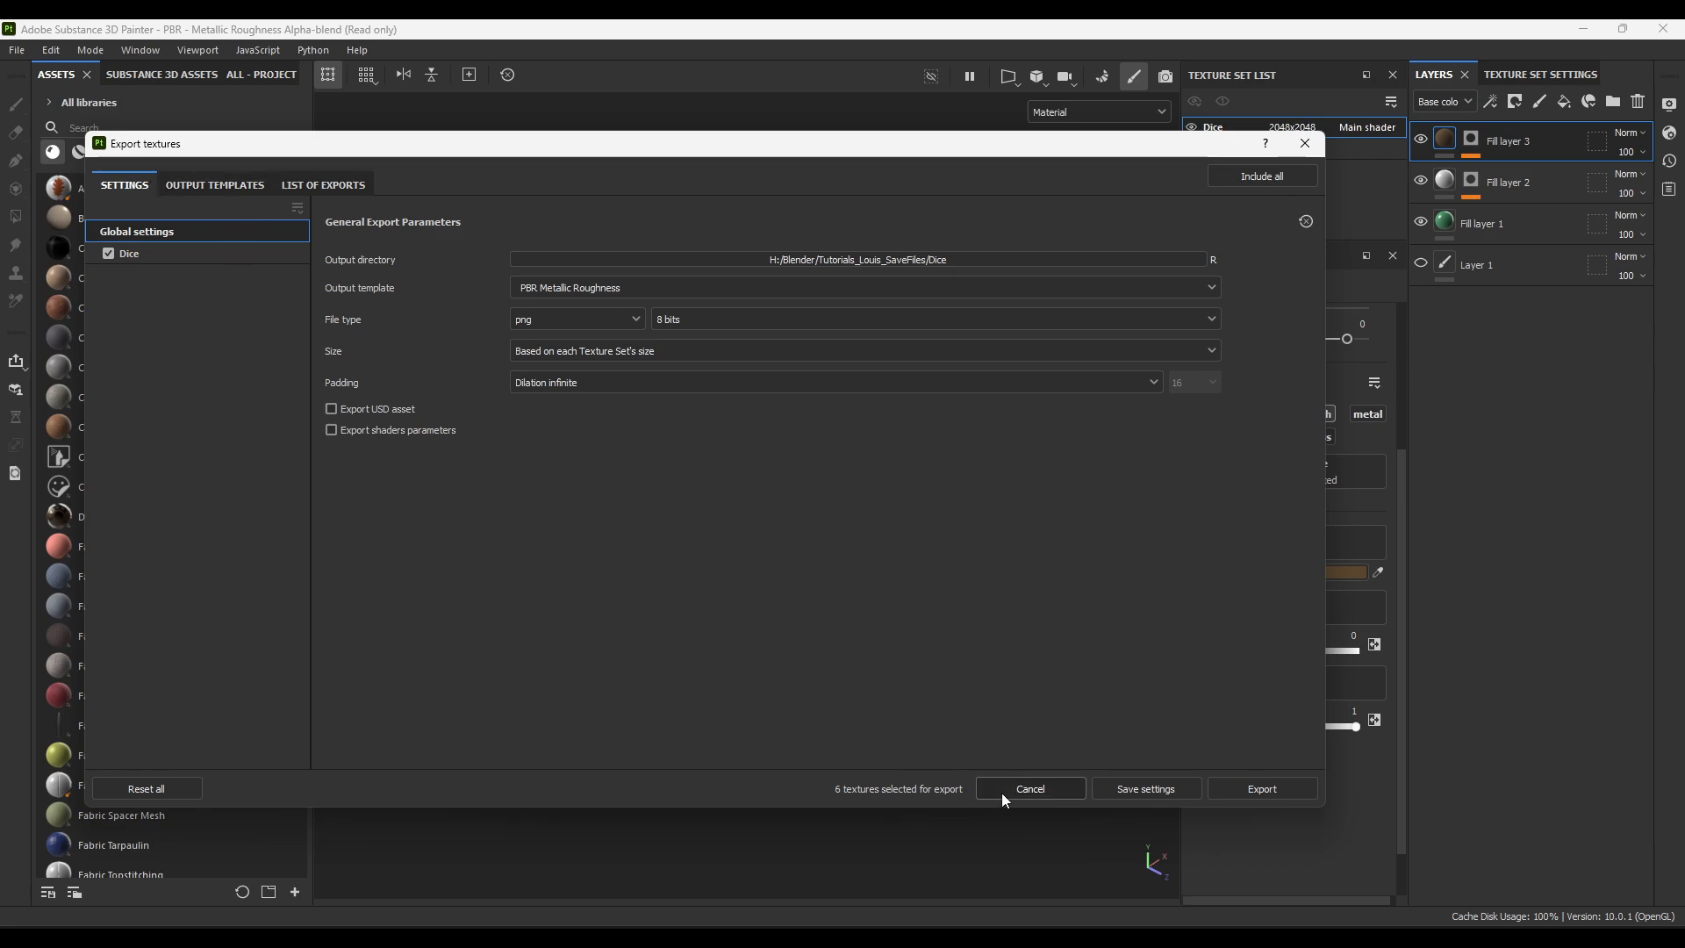
# - Export the dice textures, close the export dialog and switch back to Unity
pyautogui.click(1258, 789)
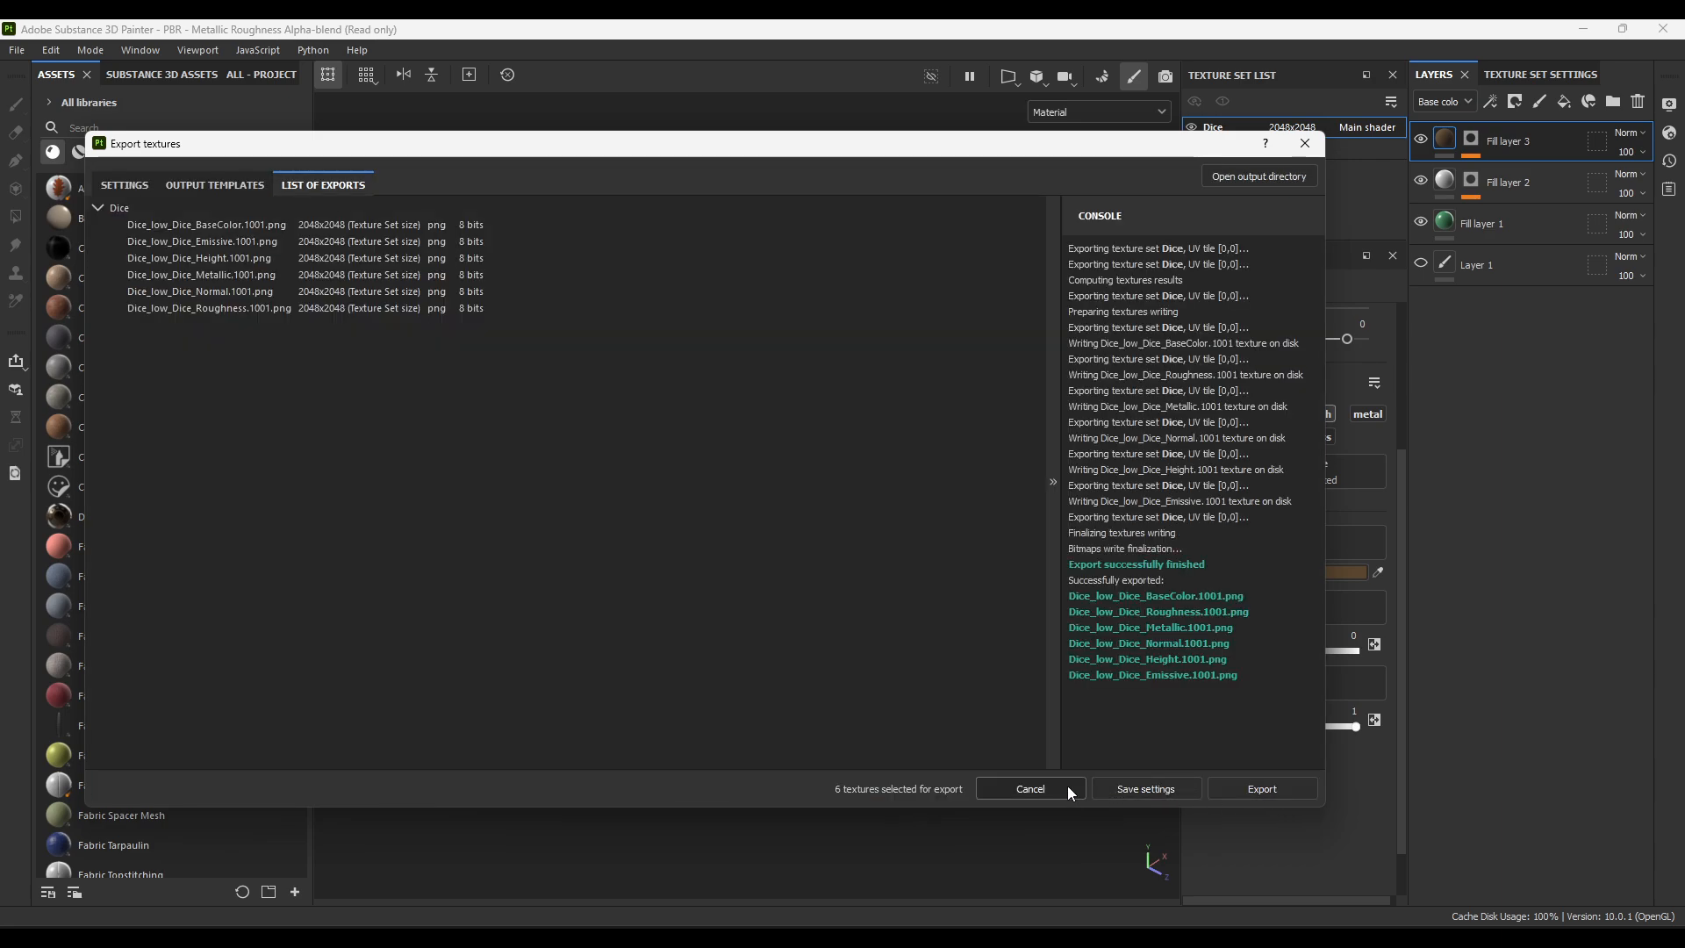
pyautogui.click(1044, 787)
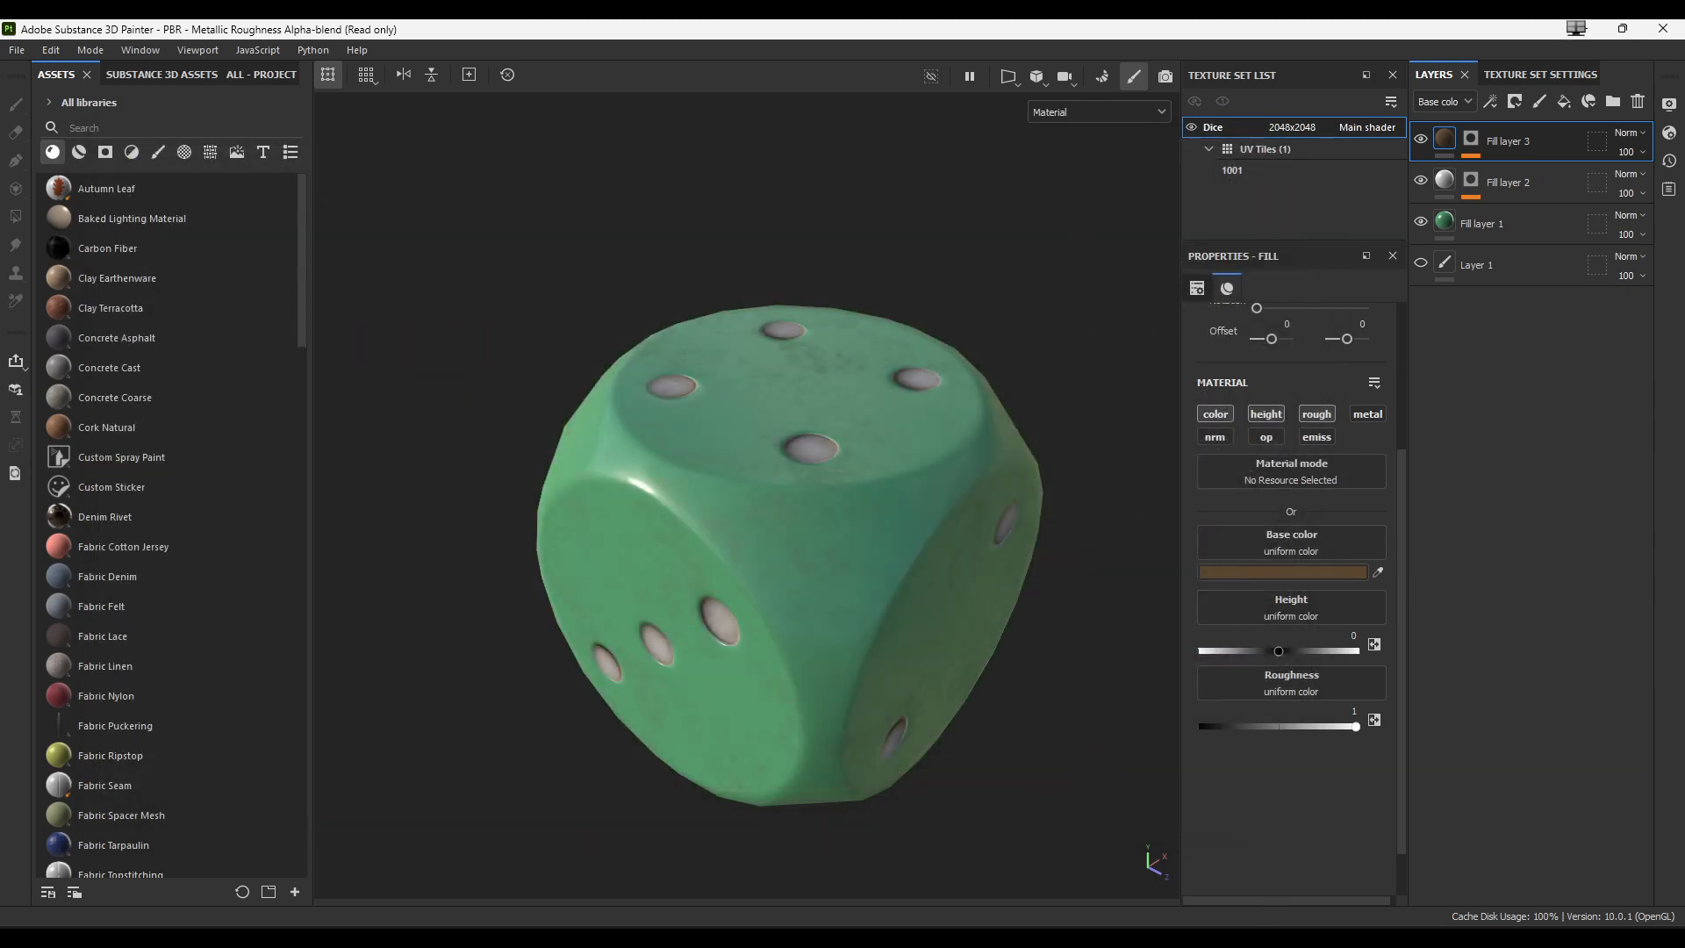
pyautogui.click(1272, 935)
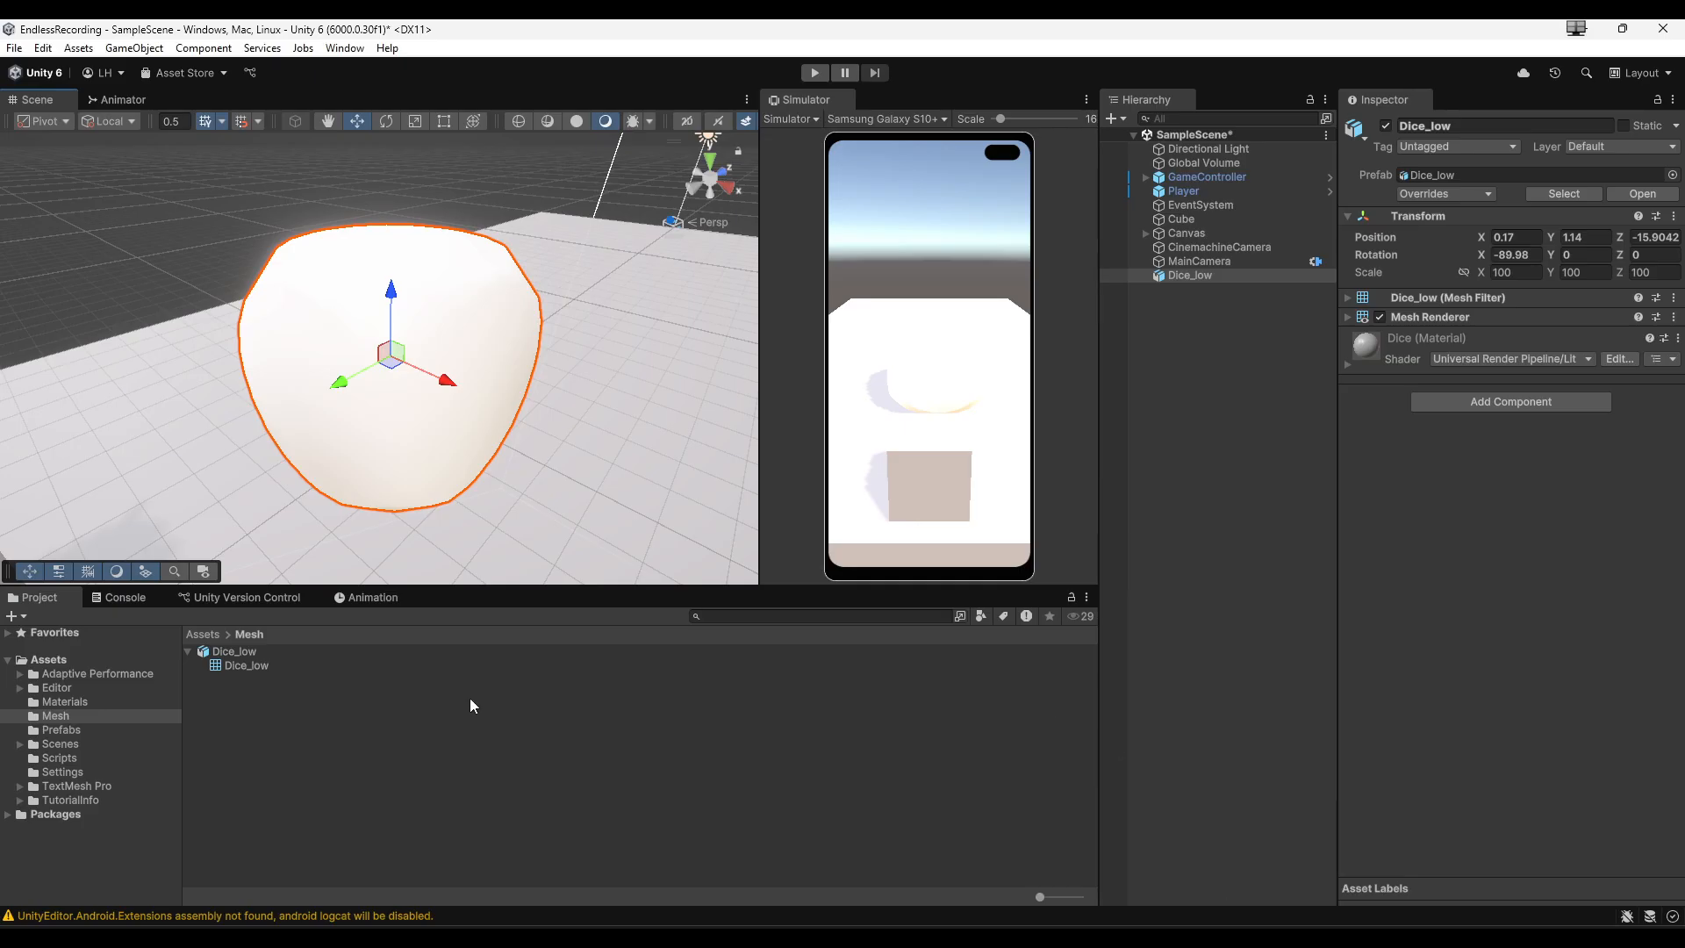
# - Switch to the Dice folder in File Explorer and show its files as large icons
pyautogui.moveTo(772, 937)
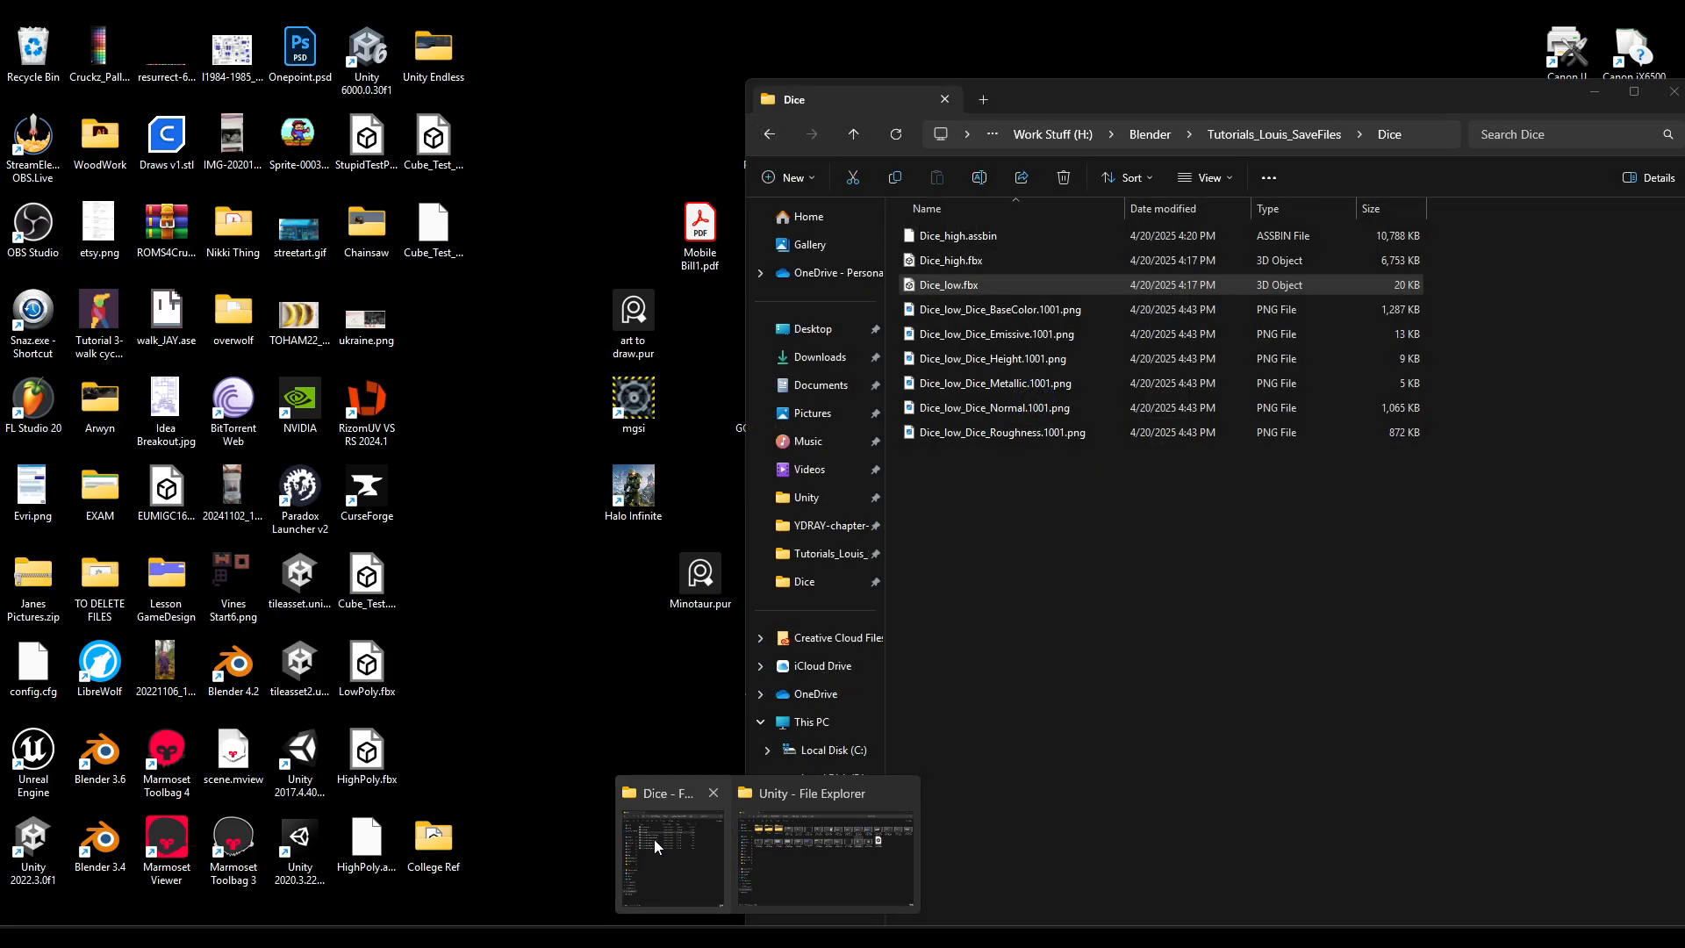
pyautogui.click(654, 839)
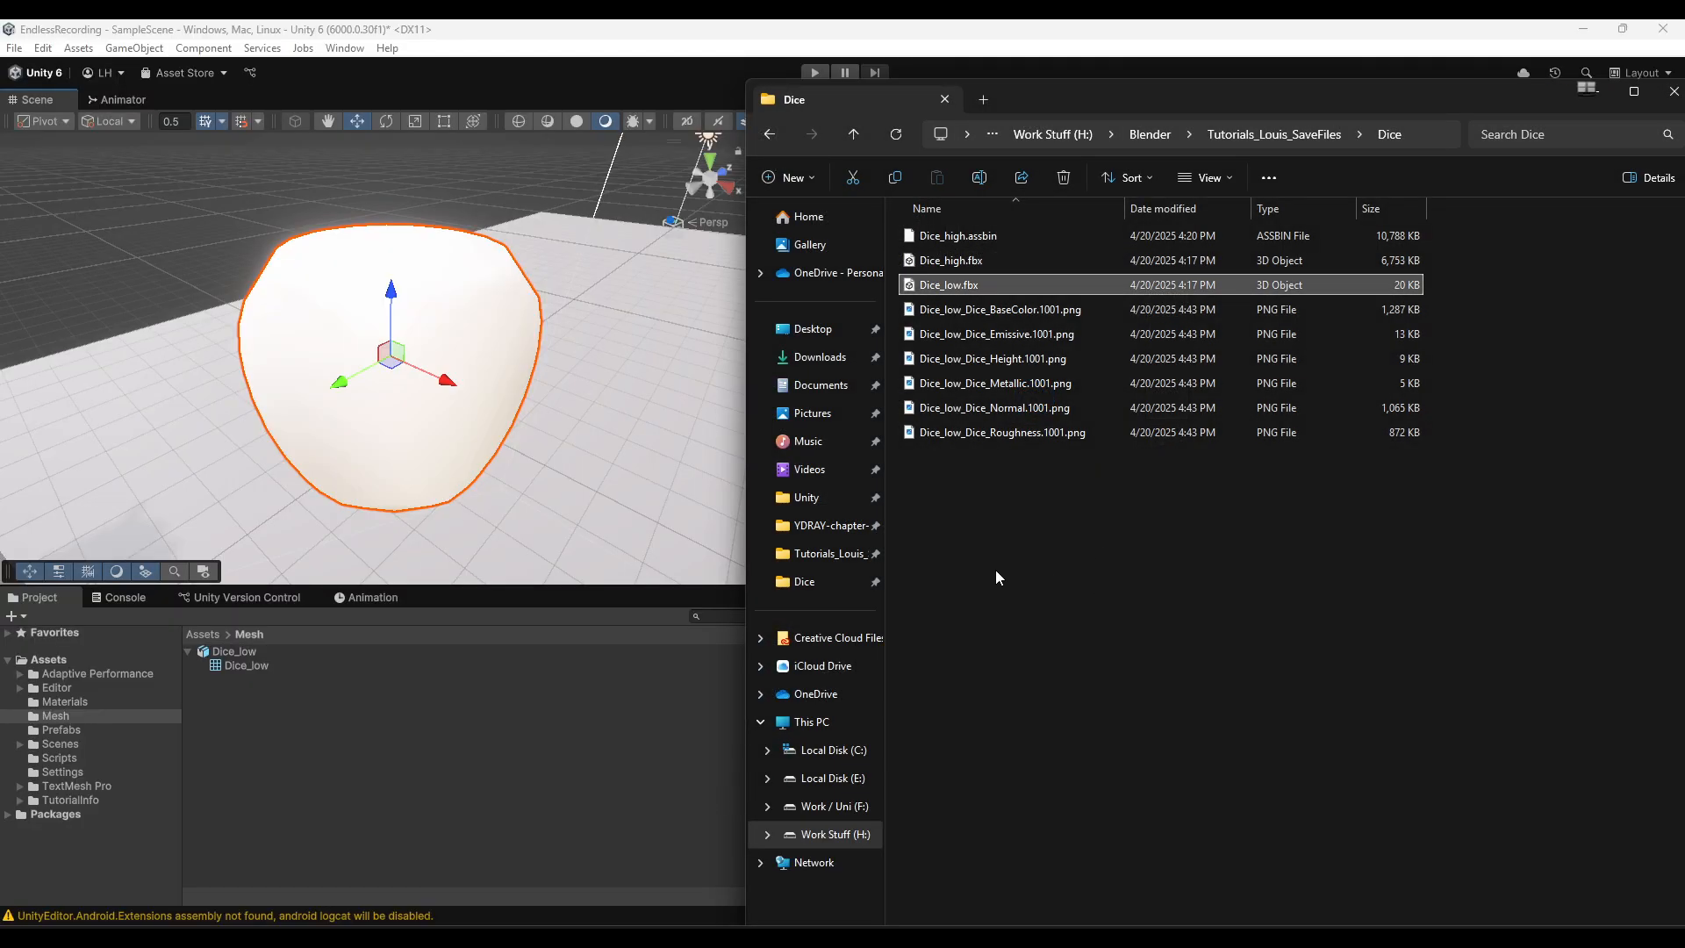
pyautogui.moveTo(1002, 567); pyautogui.dragTo(1070, 492)
pyautogui.click(1222, 175)
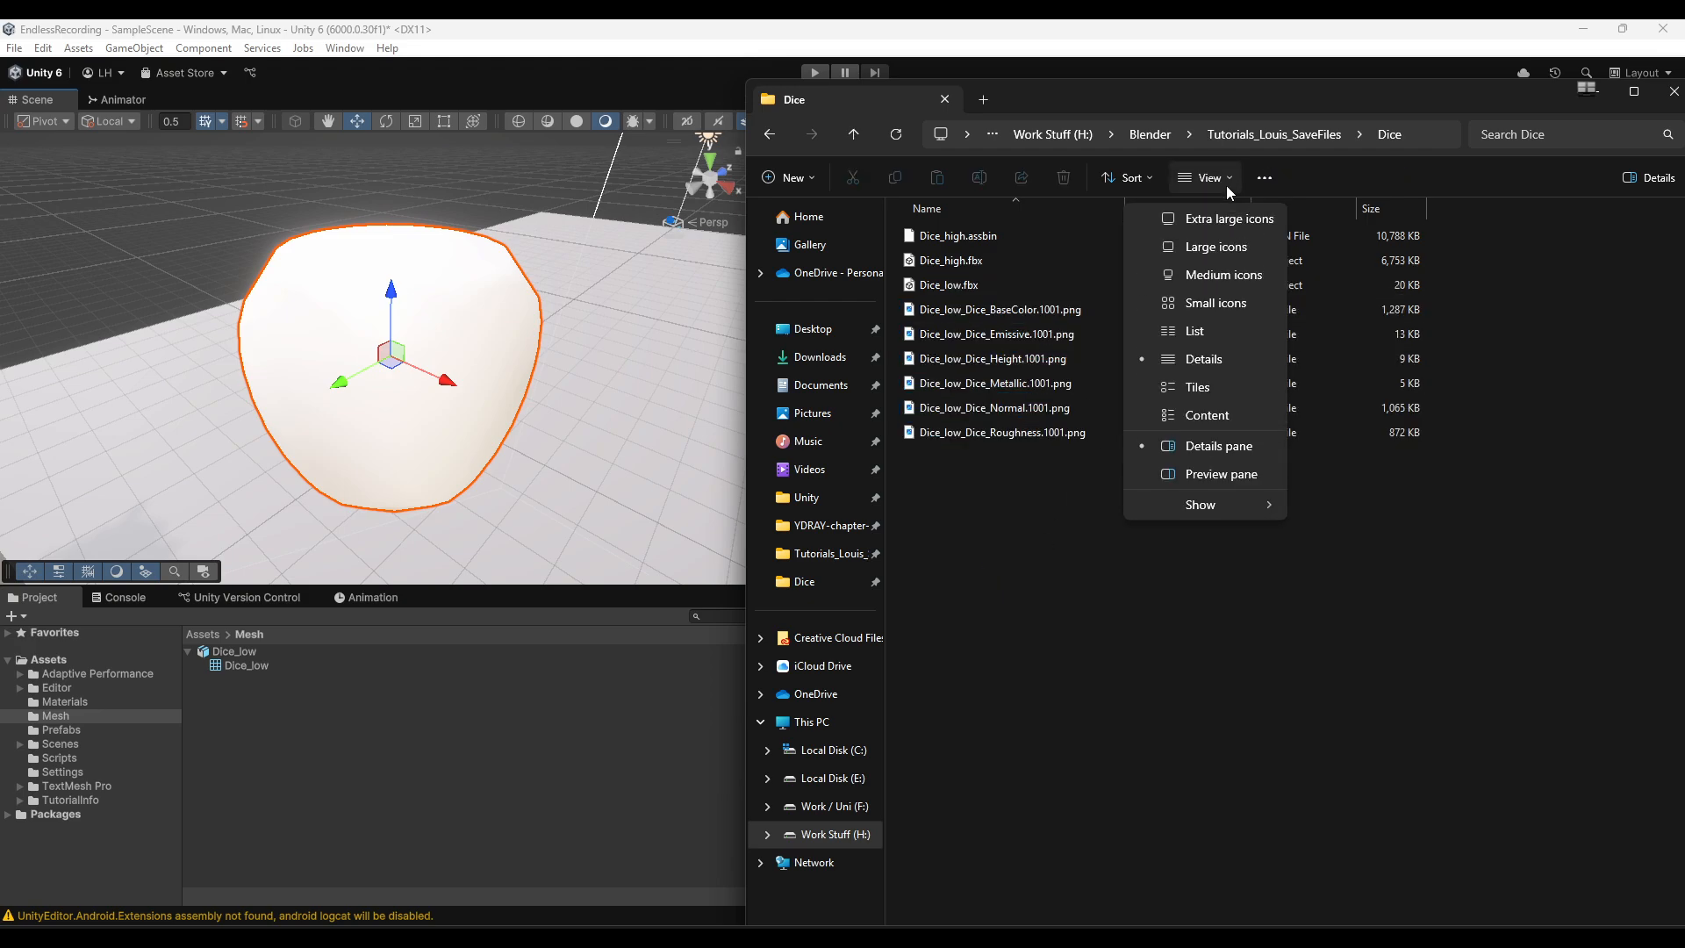
pyautogui.click(1215, 248)
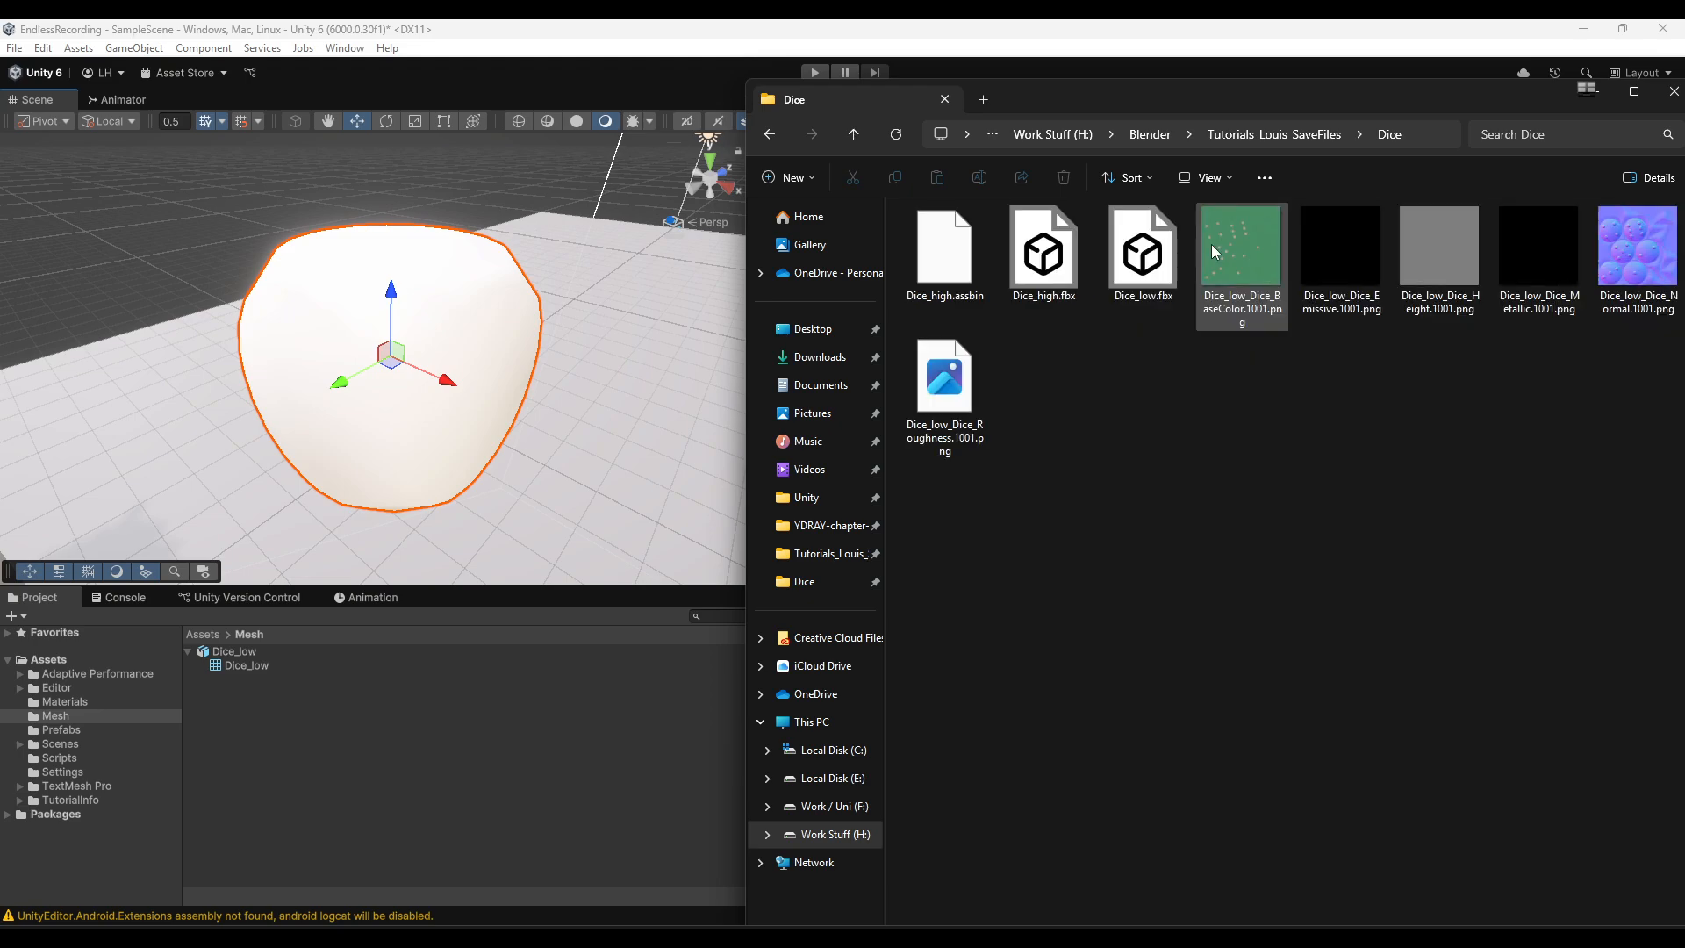
# - Delete the Emissive, Height and Metallic texture files from the Dice folder
pyautogui.click(1341, 261)
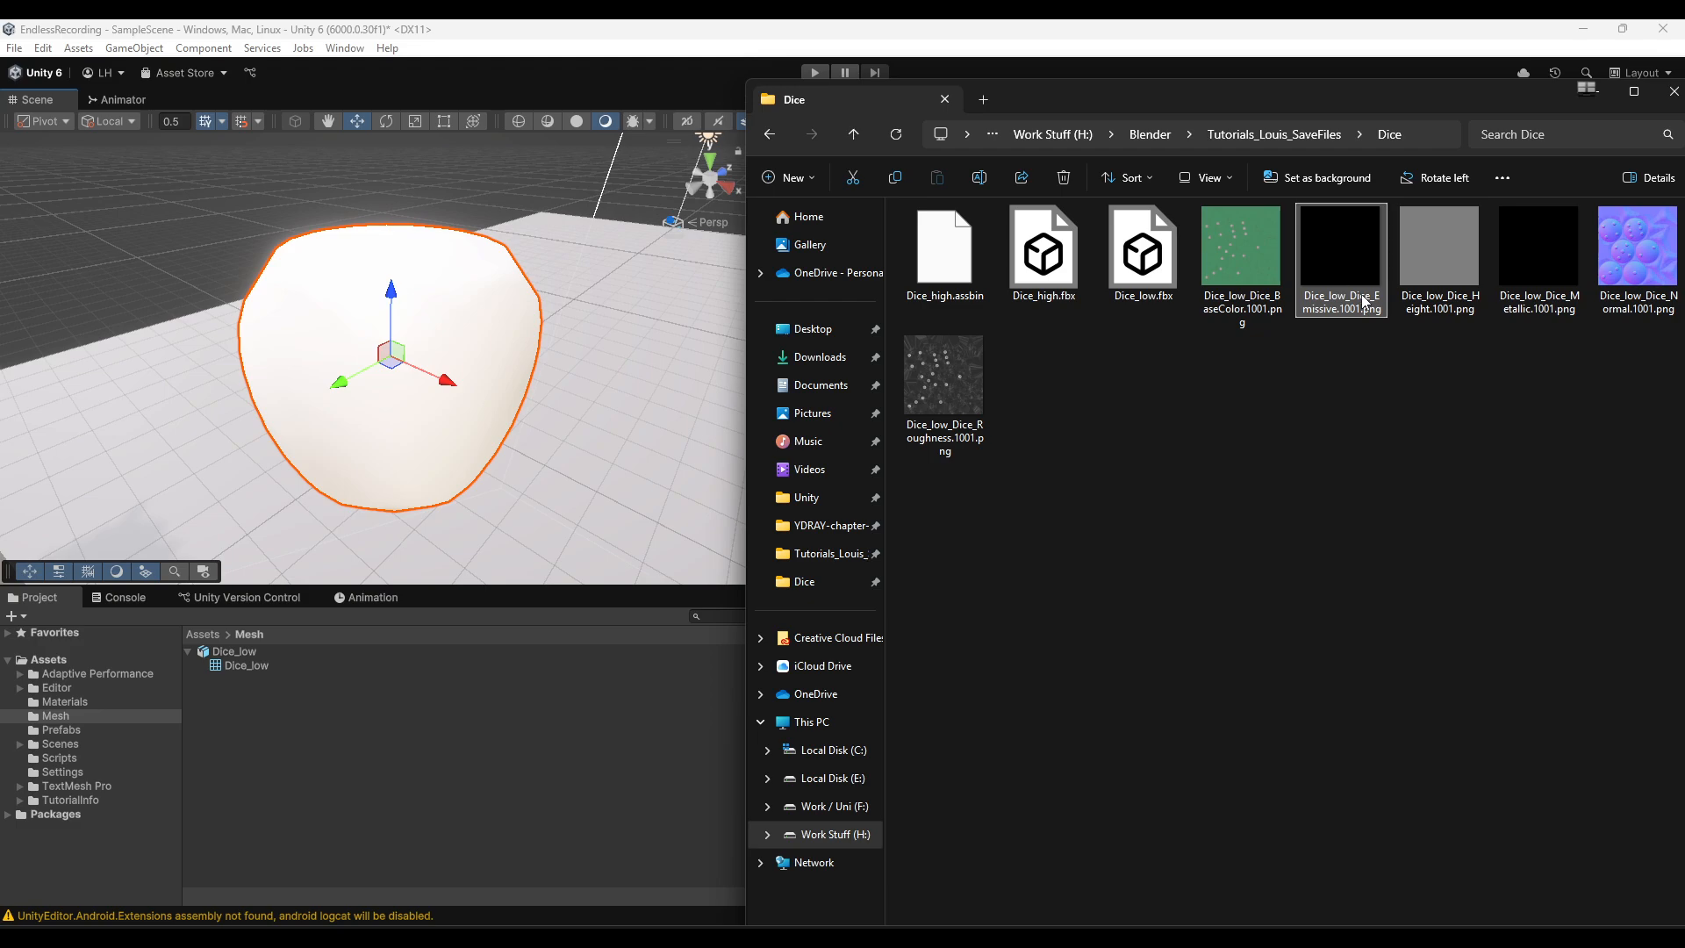
pyautogui.press('Delete')
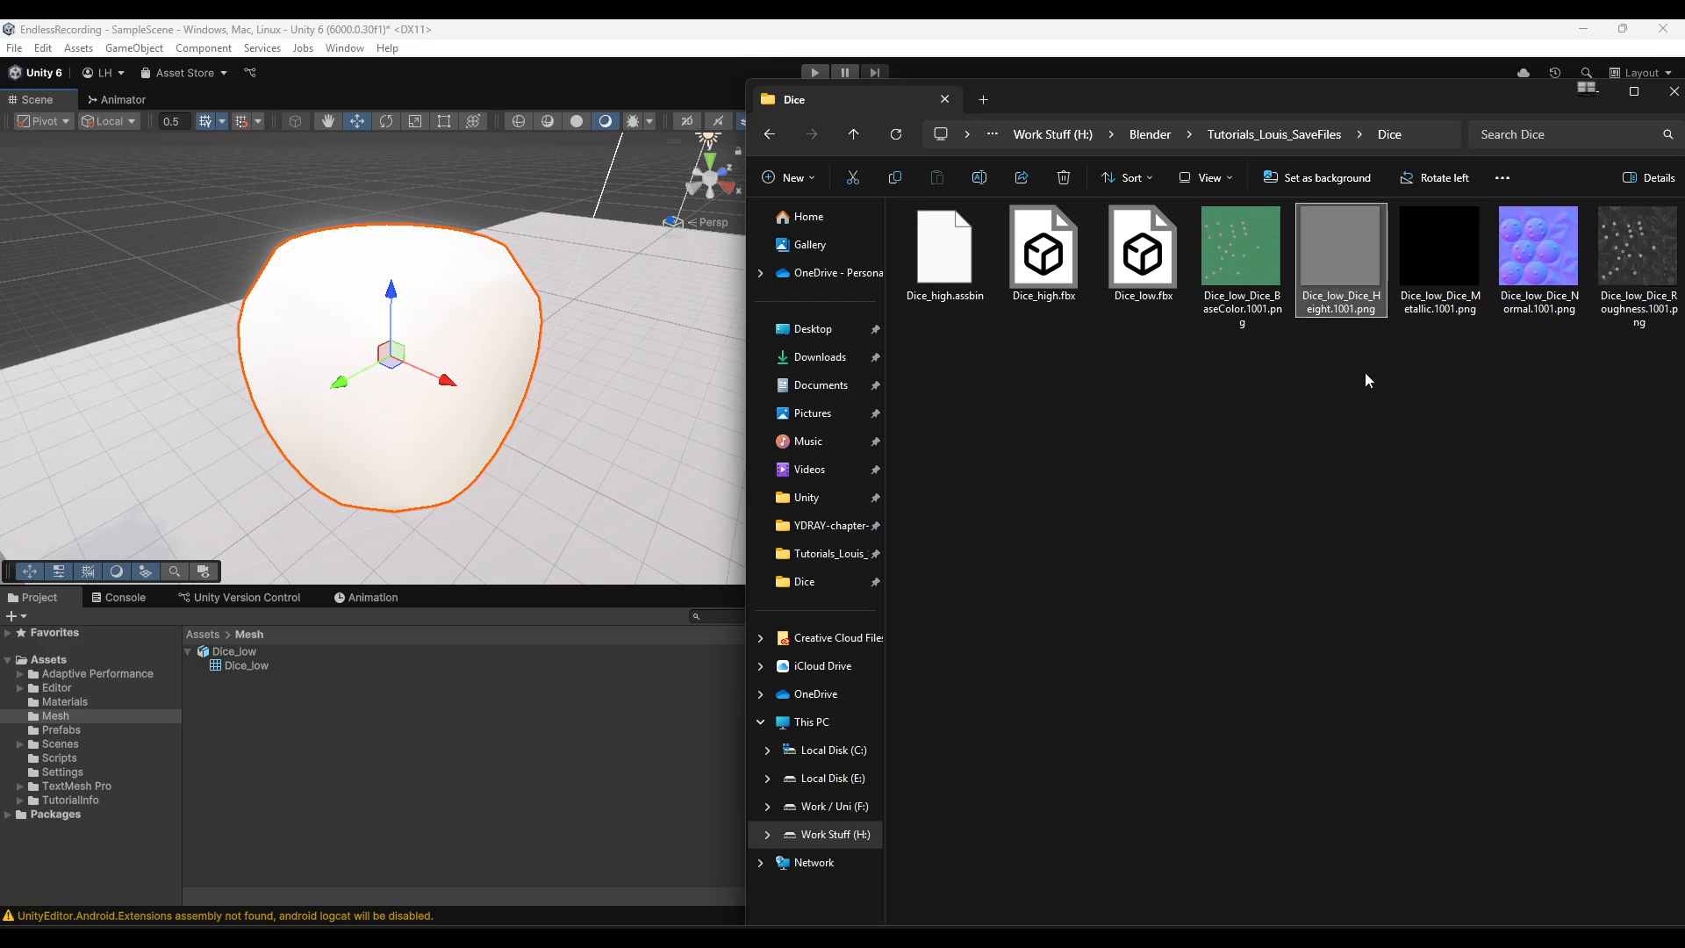
pyautogui.press('Delete')
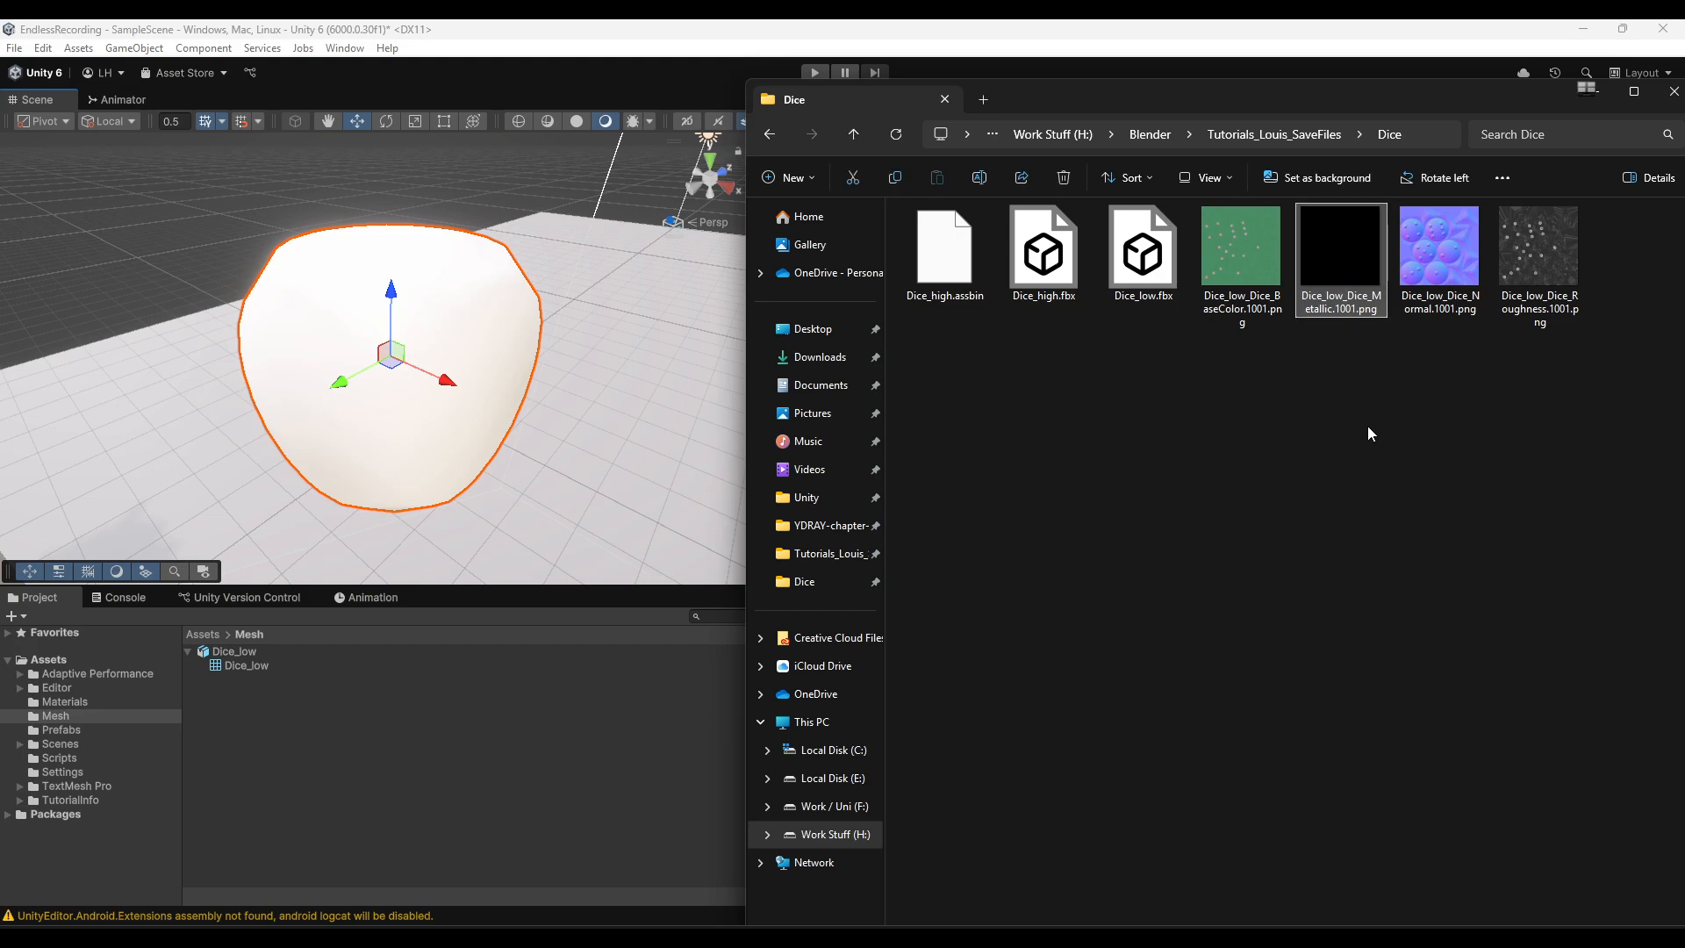
pyautogui.press('Delete')
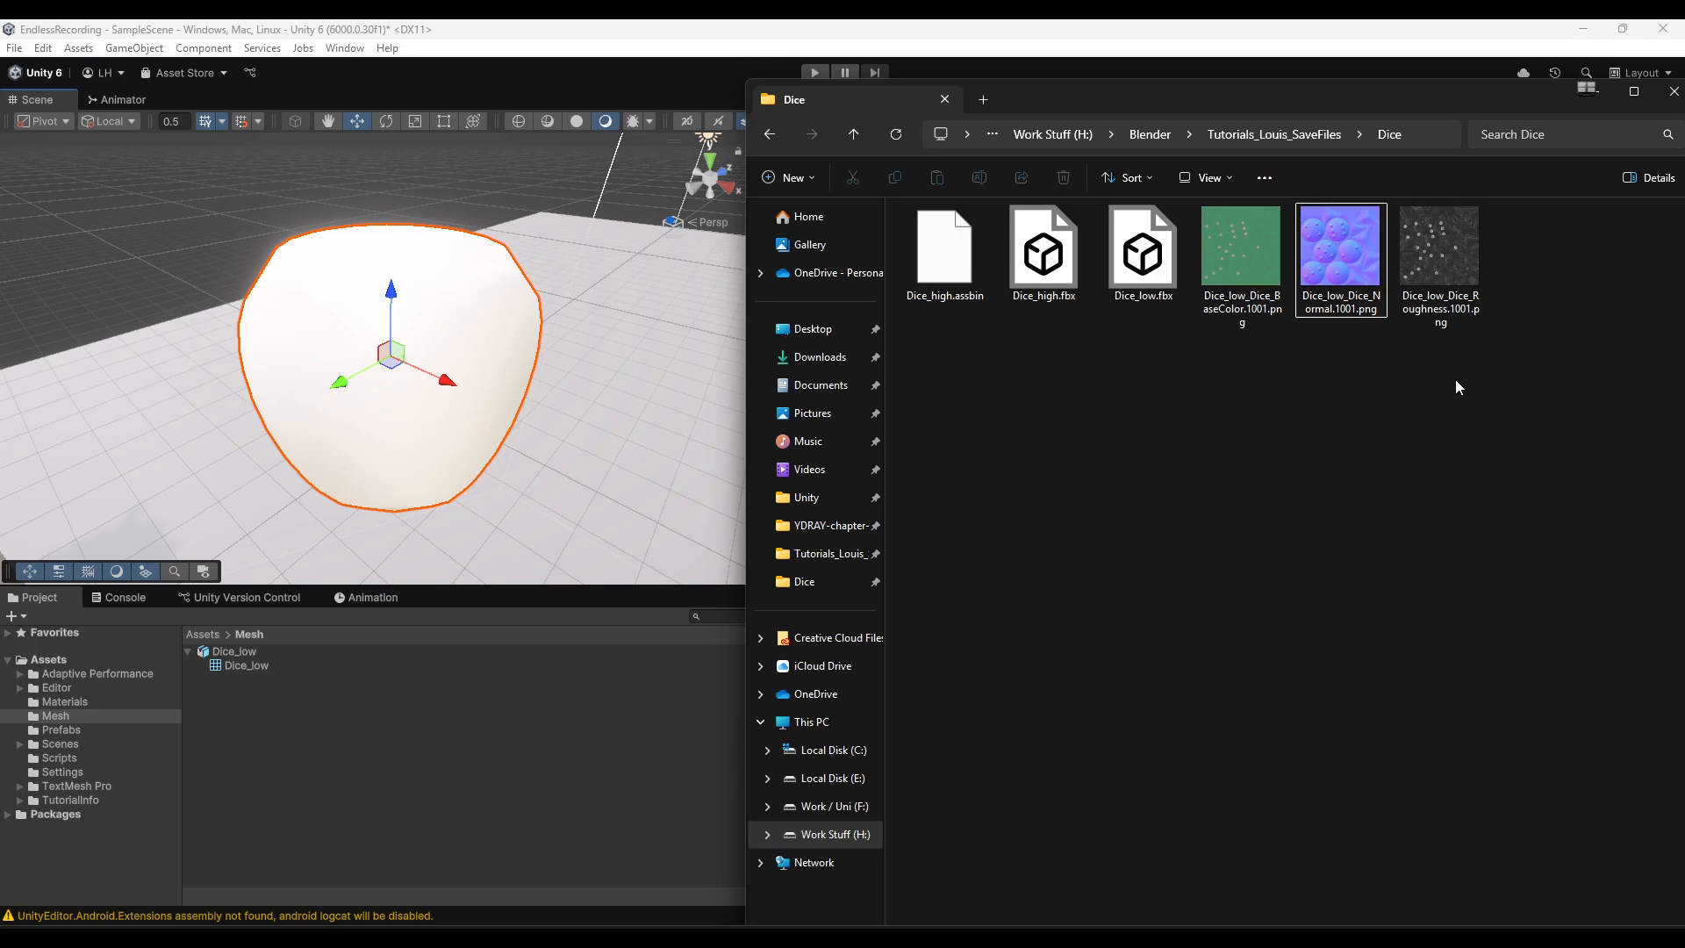
# - Import the BaseColor, Normal and Roughness textures into Unity's Assets Materials folder
pyautogui.moveTo(1479, 373); pyautogui.dragTo(1226, 261)
pyautogui.moveTo(1244, 243); pyautogui.dragTo(71, 708)
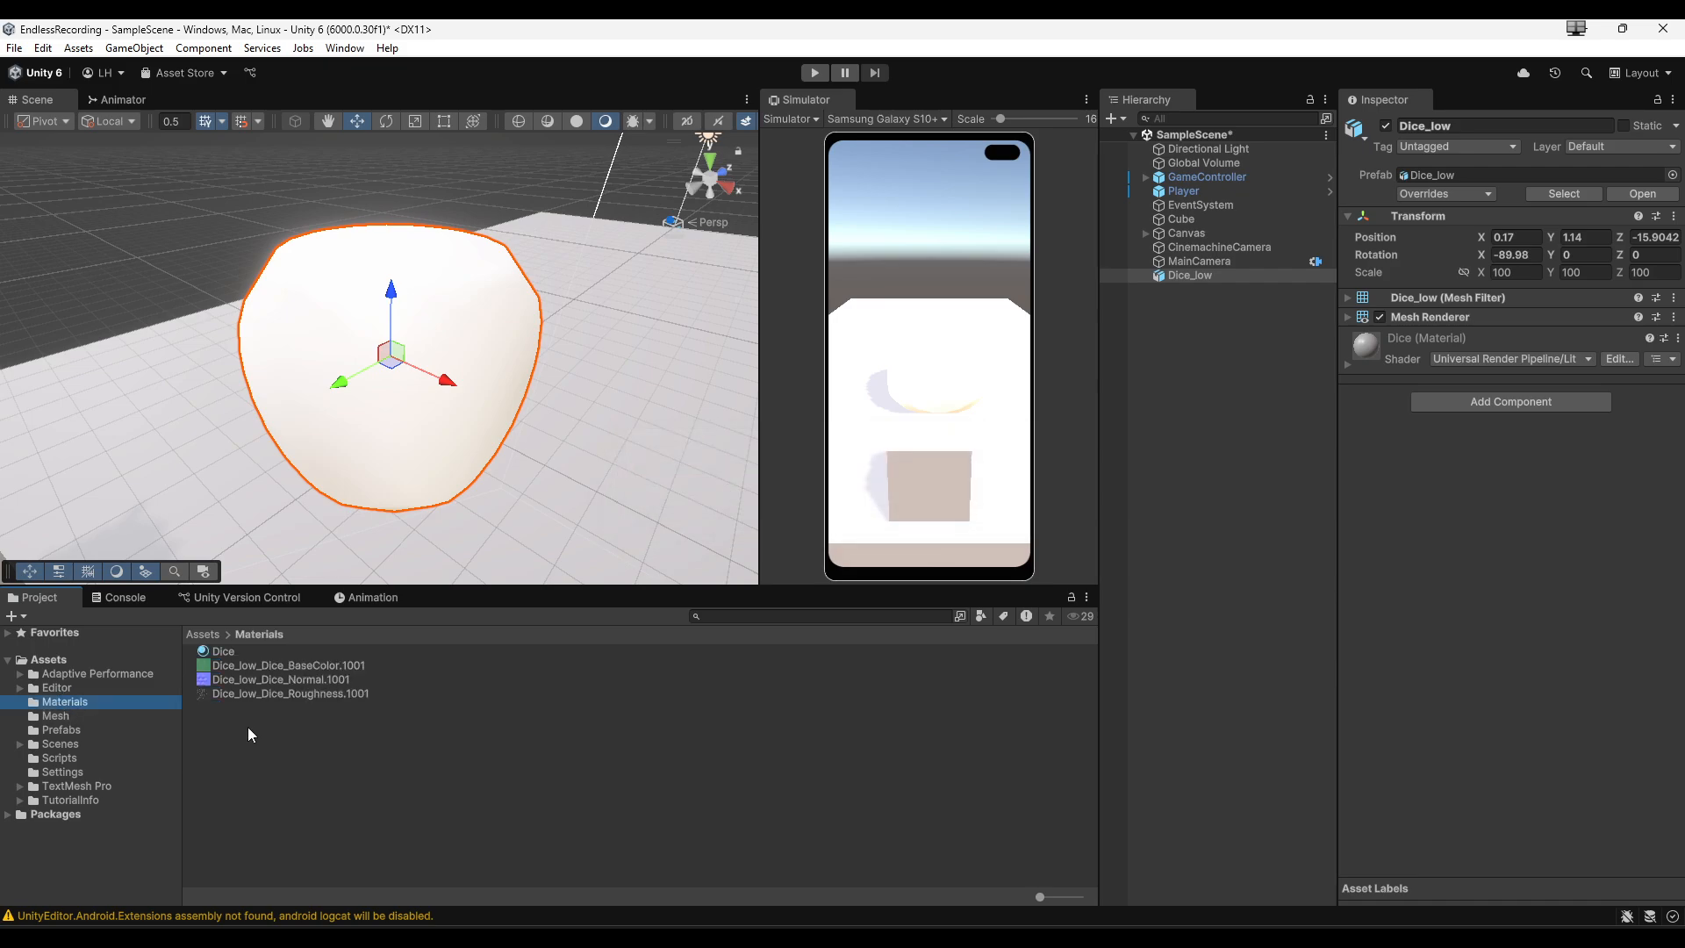
# - Inspect the import settings of each imported dice texture
pyautogui.click(281, 683)
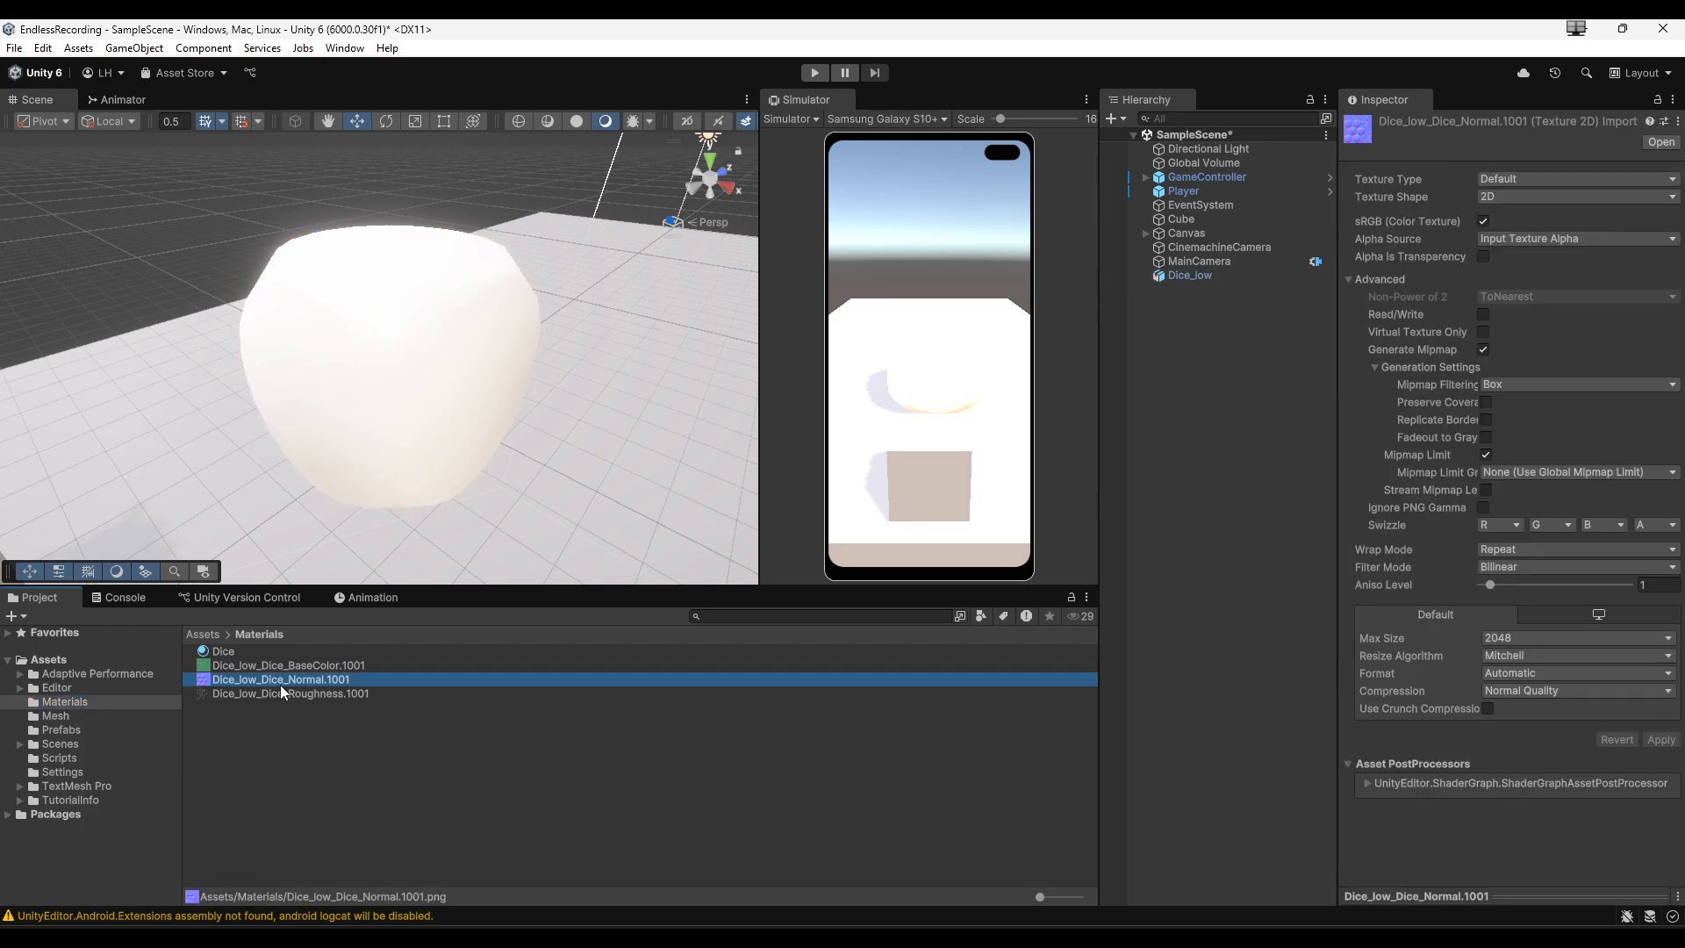
pyautogui.click(251, 655)
pyautogui.click(253, 667)
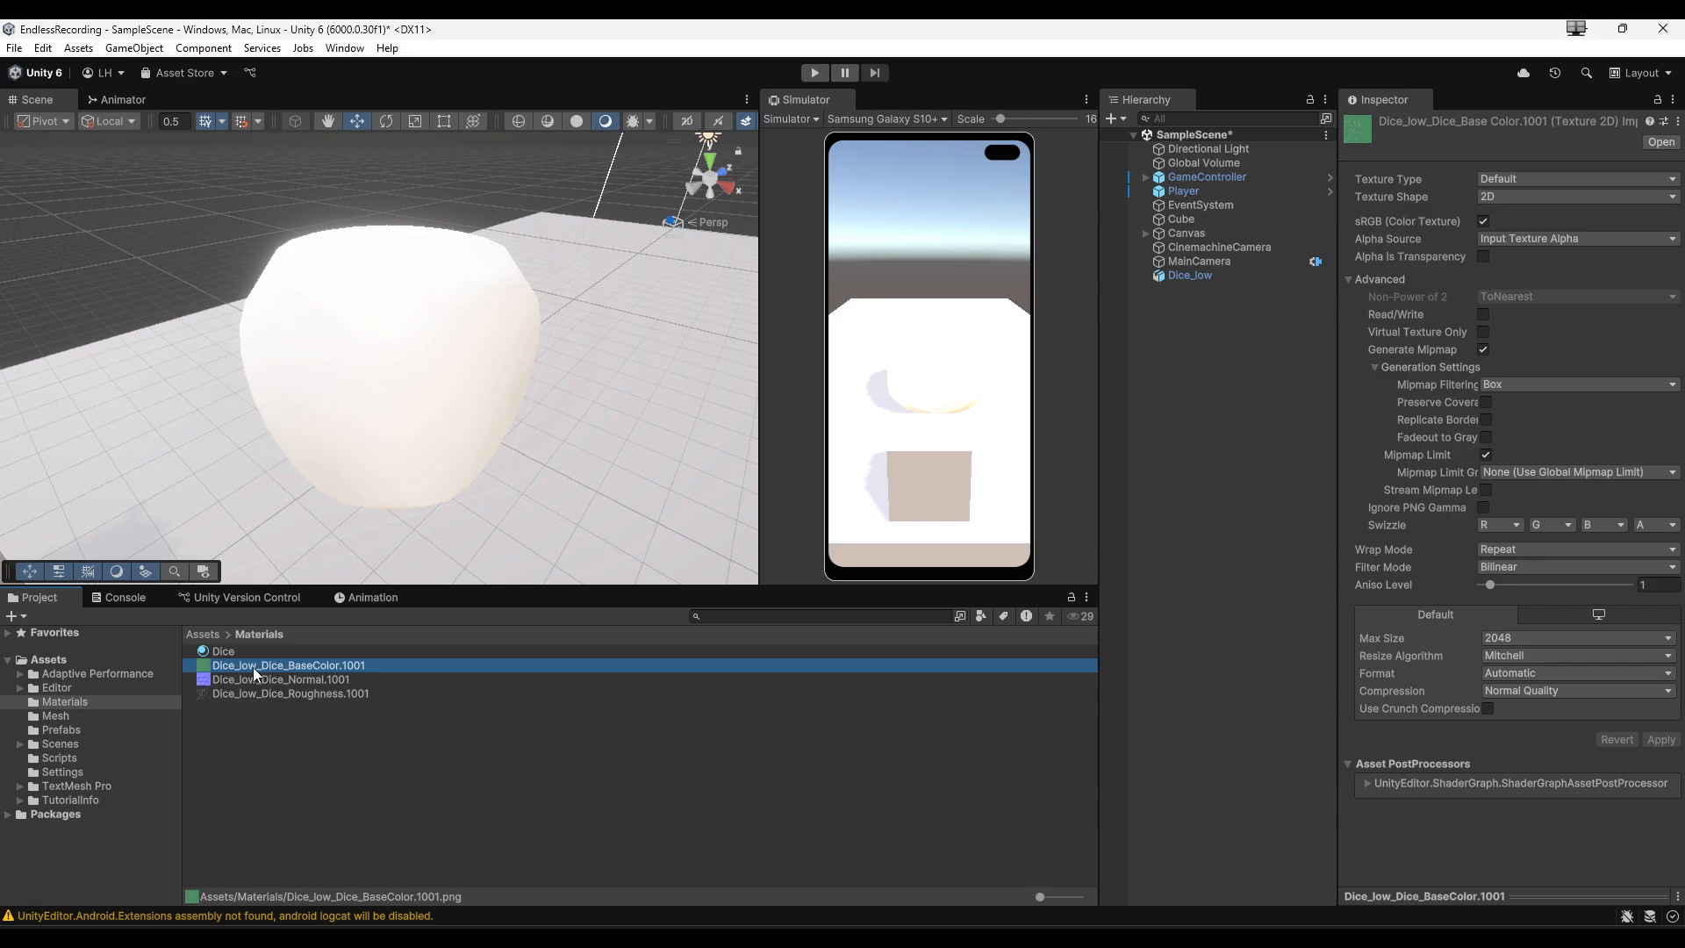
pyautogui.click(258, 681)
pyautogui.click(260, 695)
pyautogui.click(260, 678)
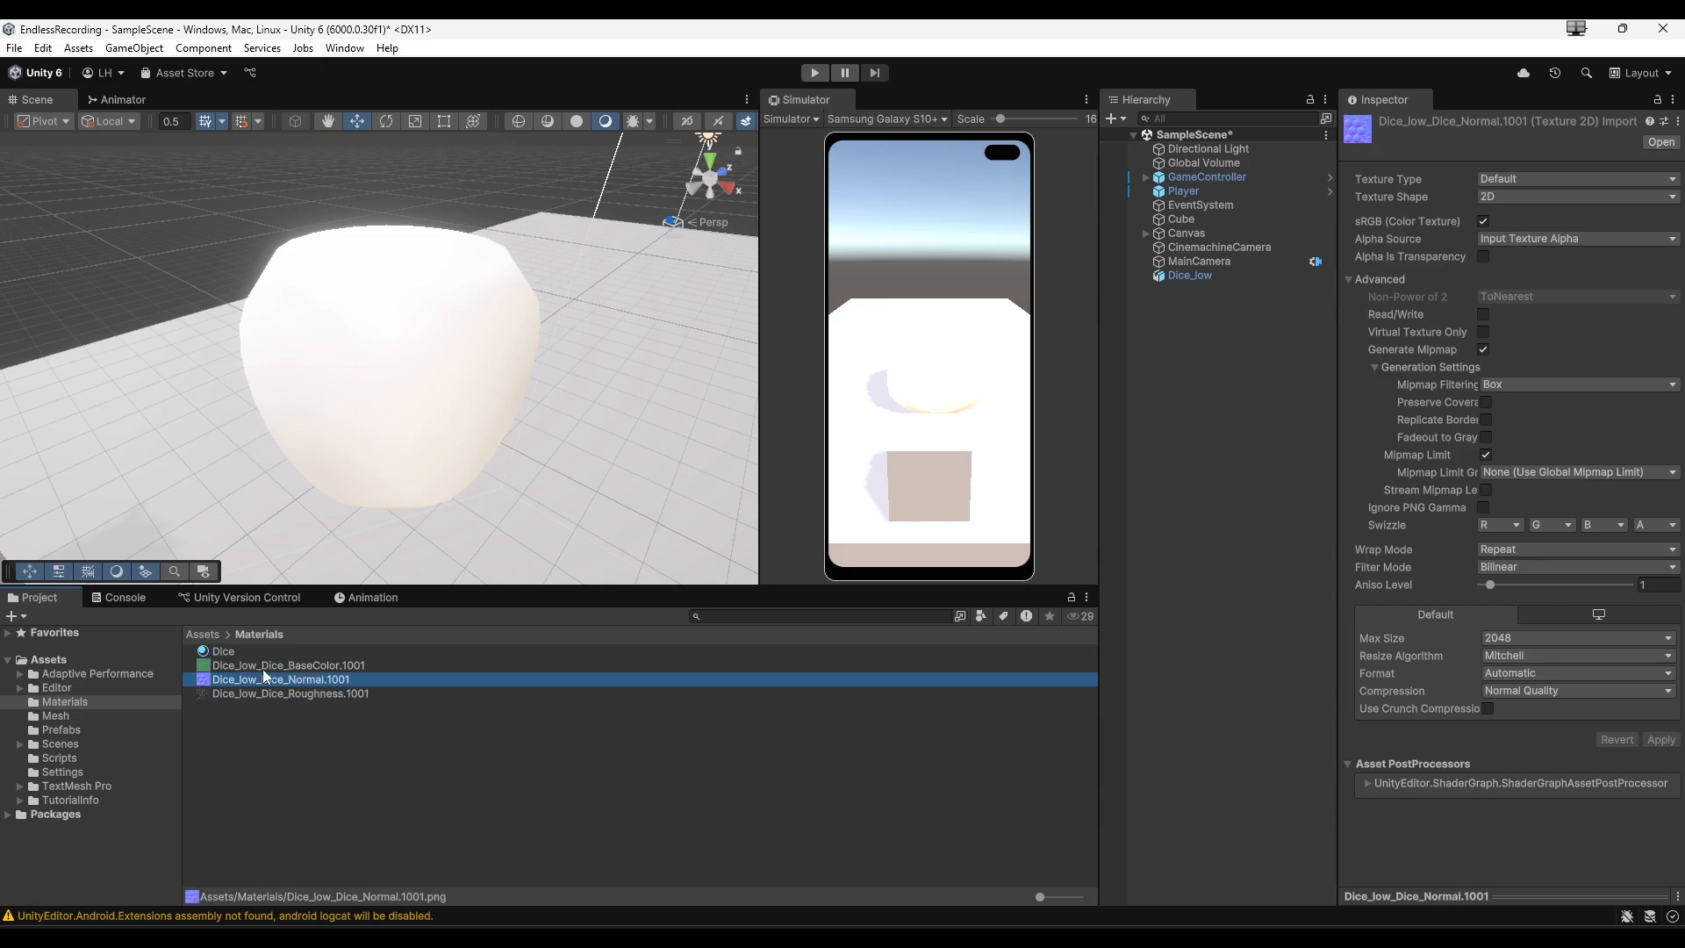
pyautogui.click(261, 667)
pyautogui.click(268, 680)
pyautogui.click(288, 663)
# - Set the Normal texture's Texture Type to Normal map and apply it
pyautogui.click(284, 678)
pyautogui.click(1556, 174)
pyautogui.click(1546, 216)
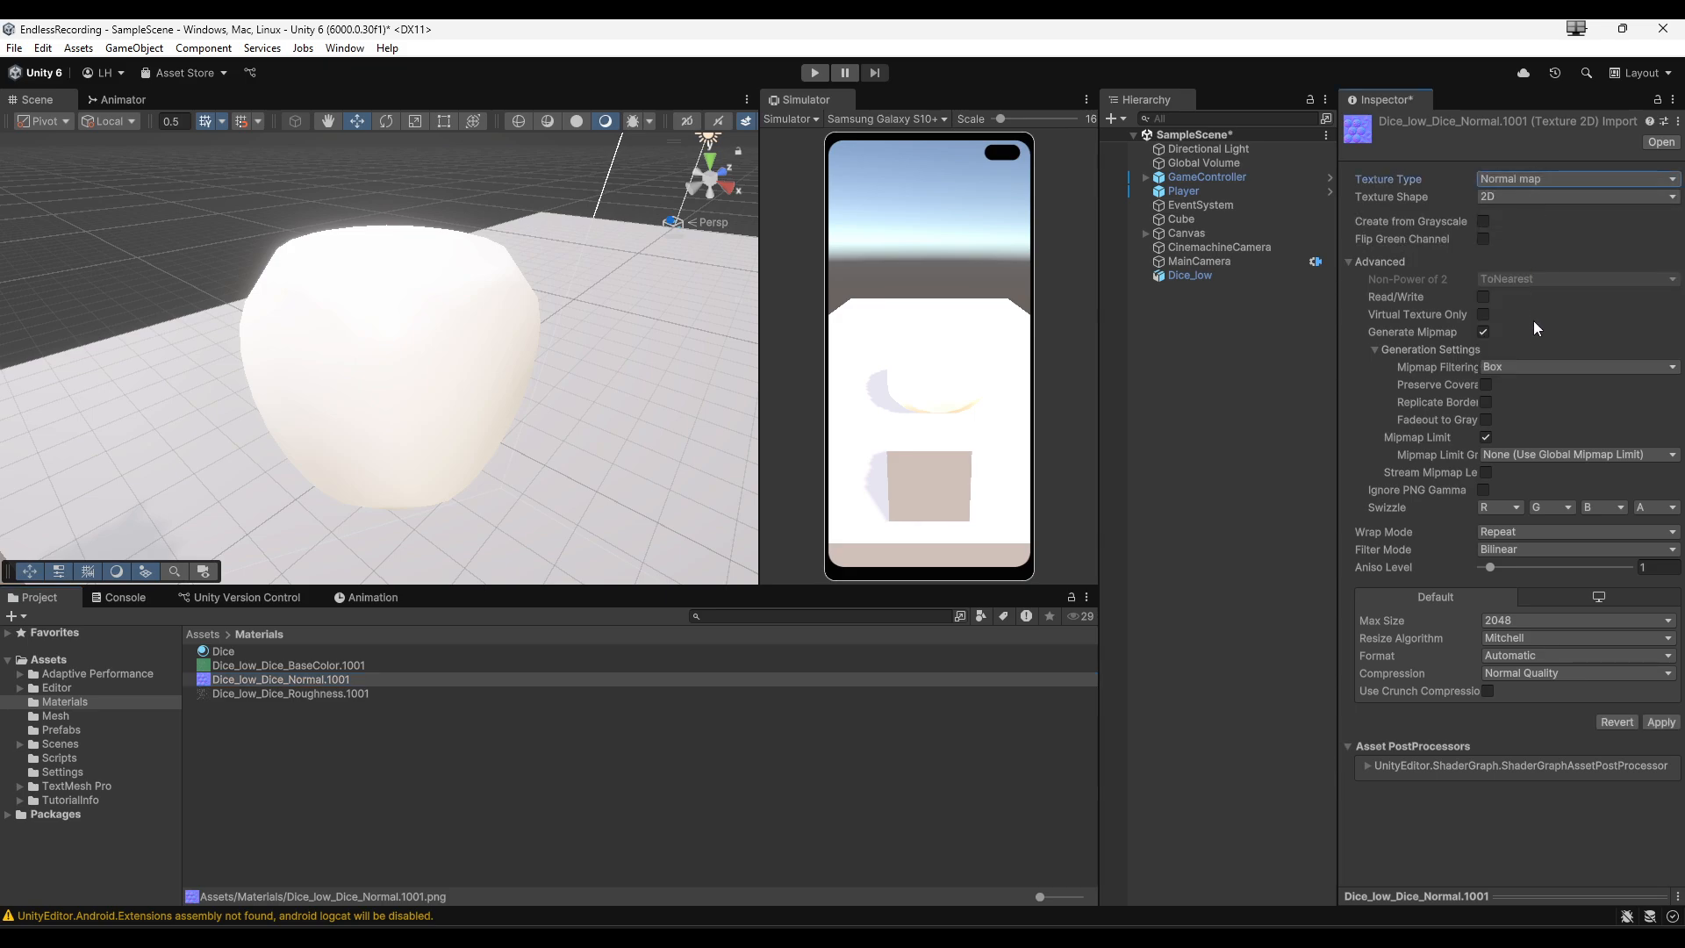
pyautogui.click(1660, 722)
# - Assign the BaseColor, Normal and Roughness textures to the Dice material's Base Map, Normal Map and Metallic Map slots
pyautogui.click(223, 652)
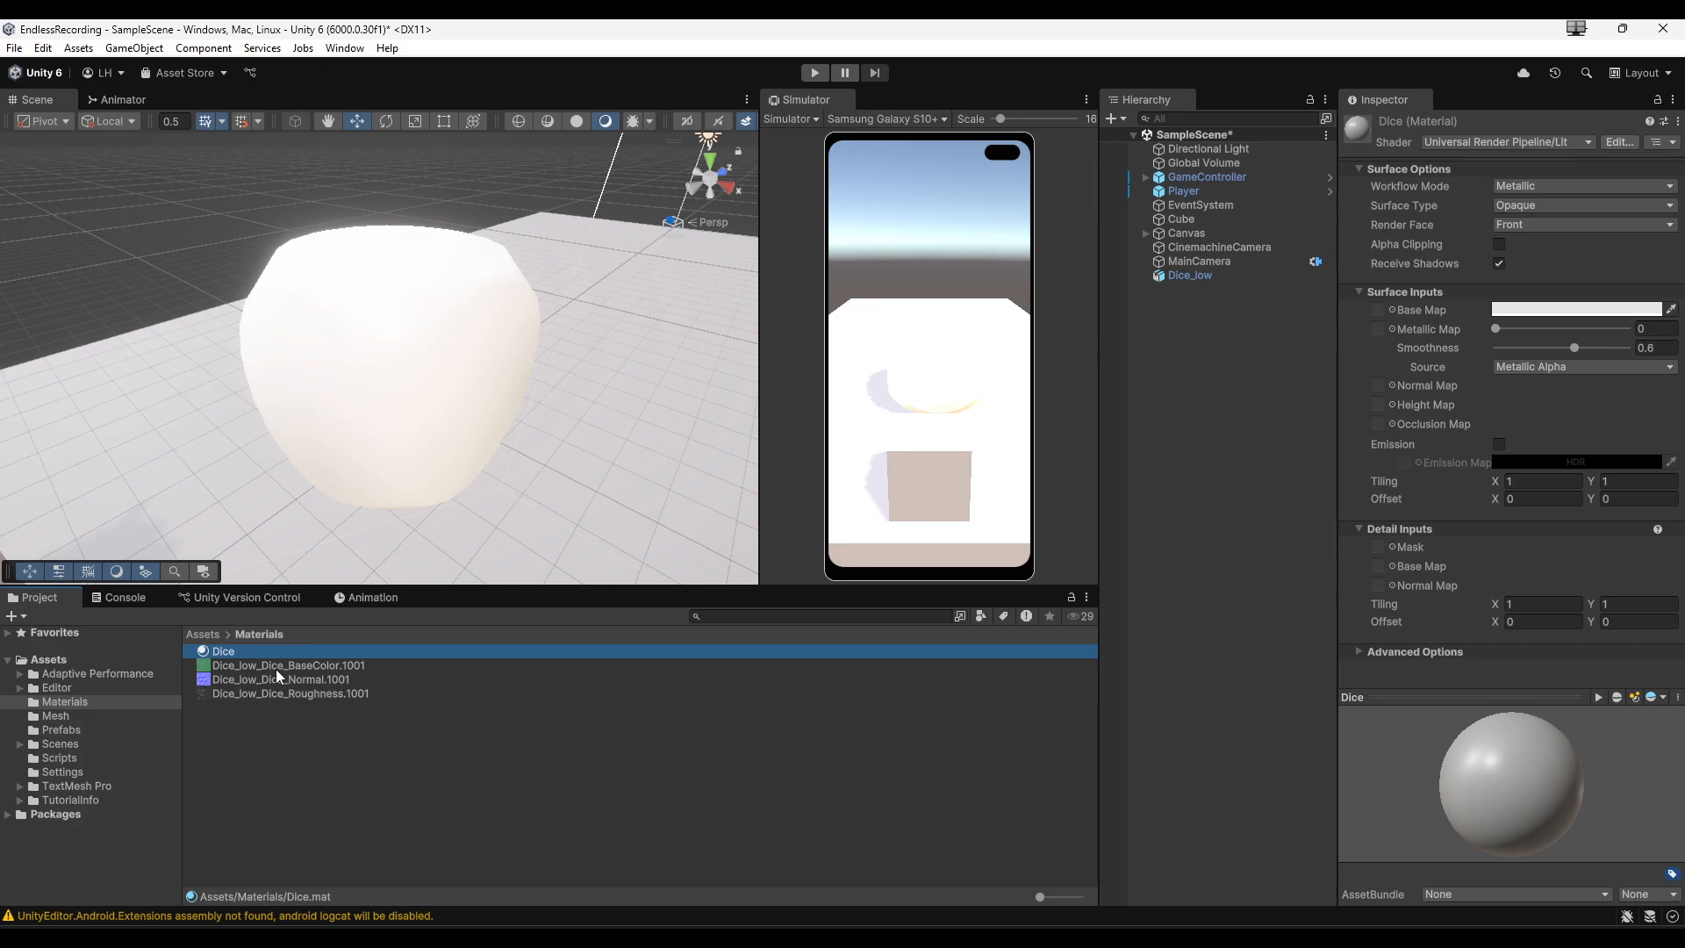
pyautogui.moveTo(284, 669); pyautogui.dragTo(1376, 313)
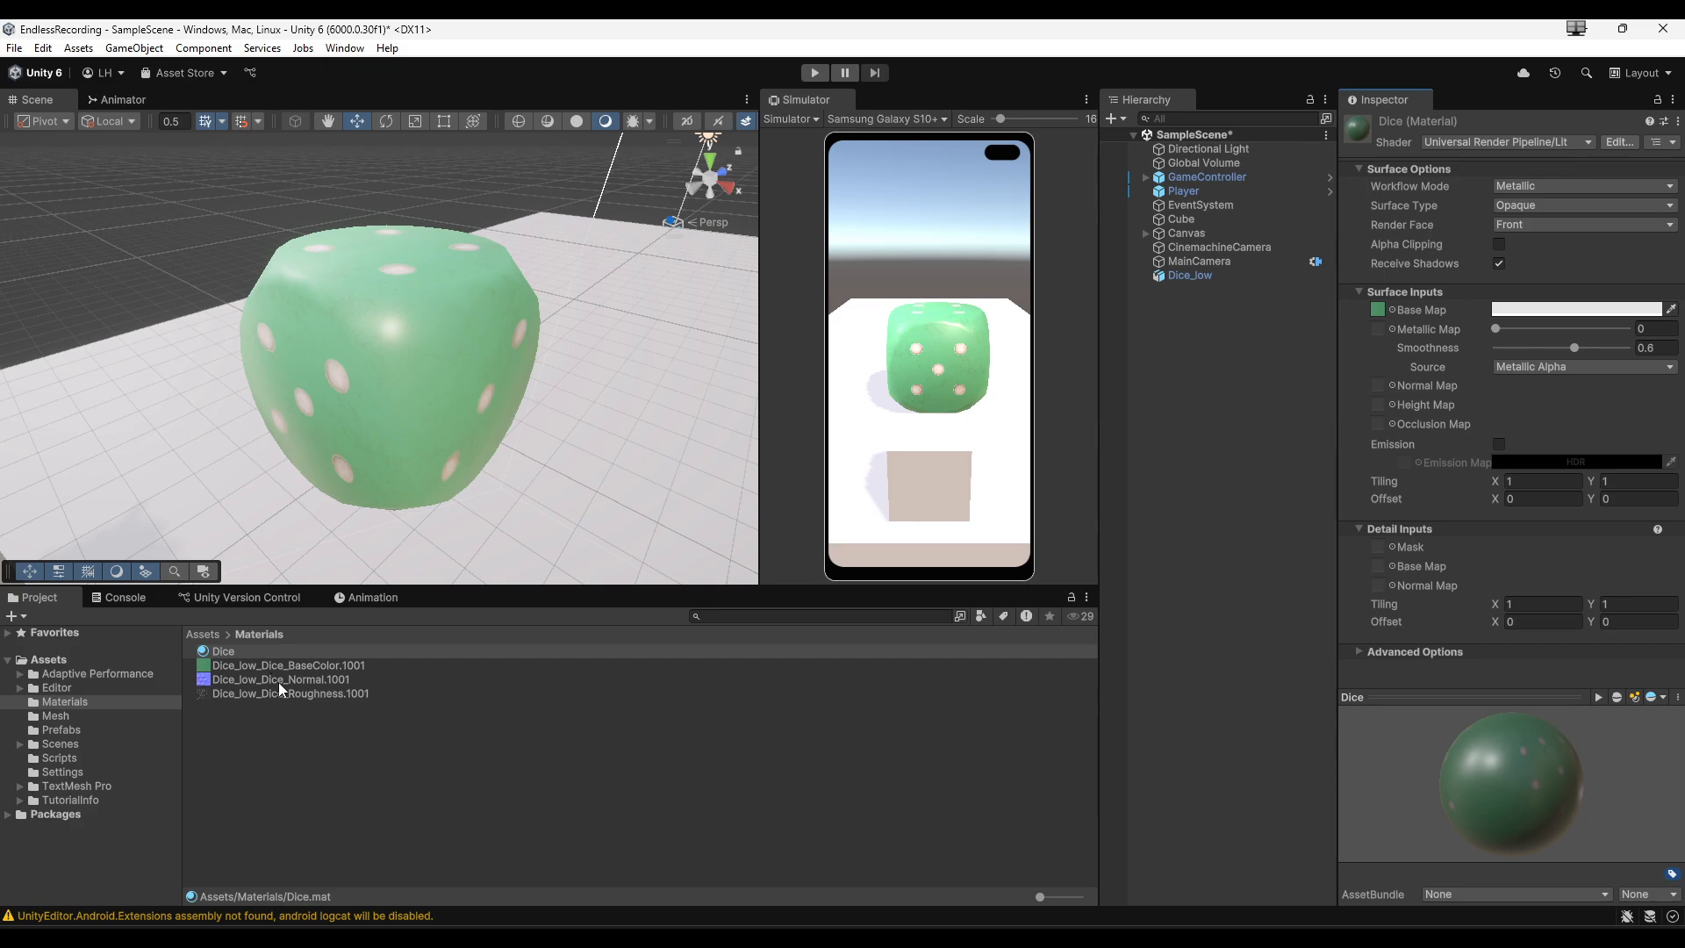
pyautogui.moveTo(277, 682); pyautogui.dragTo(1377, 388)
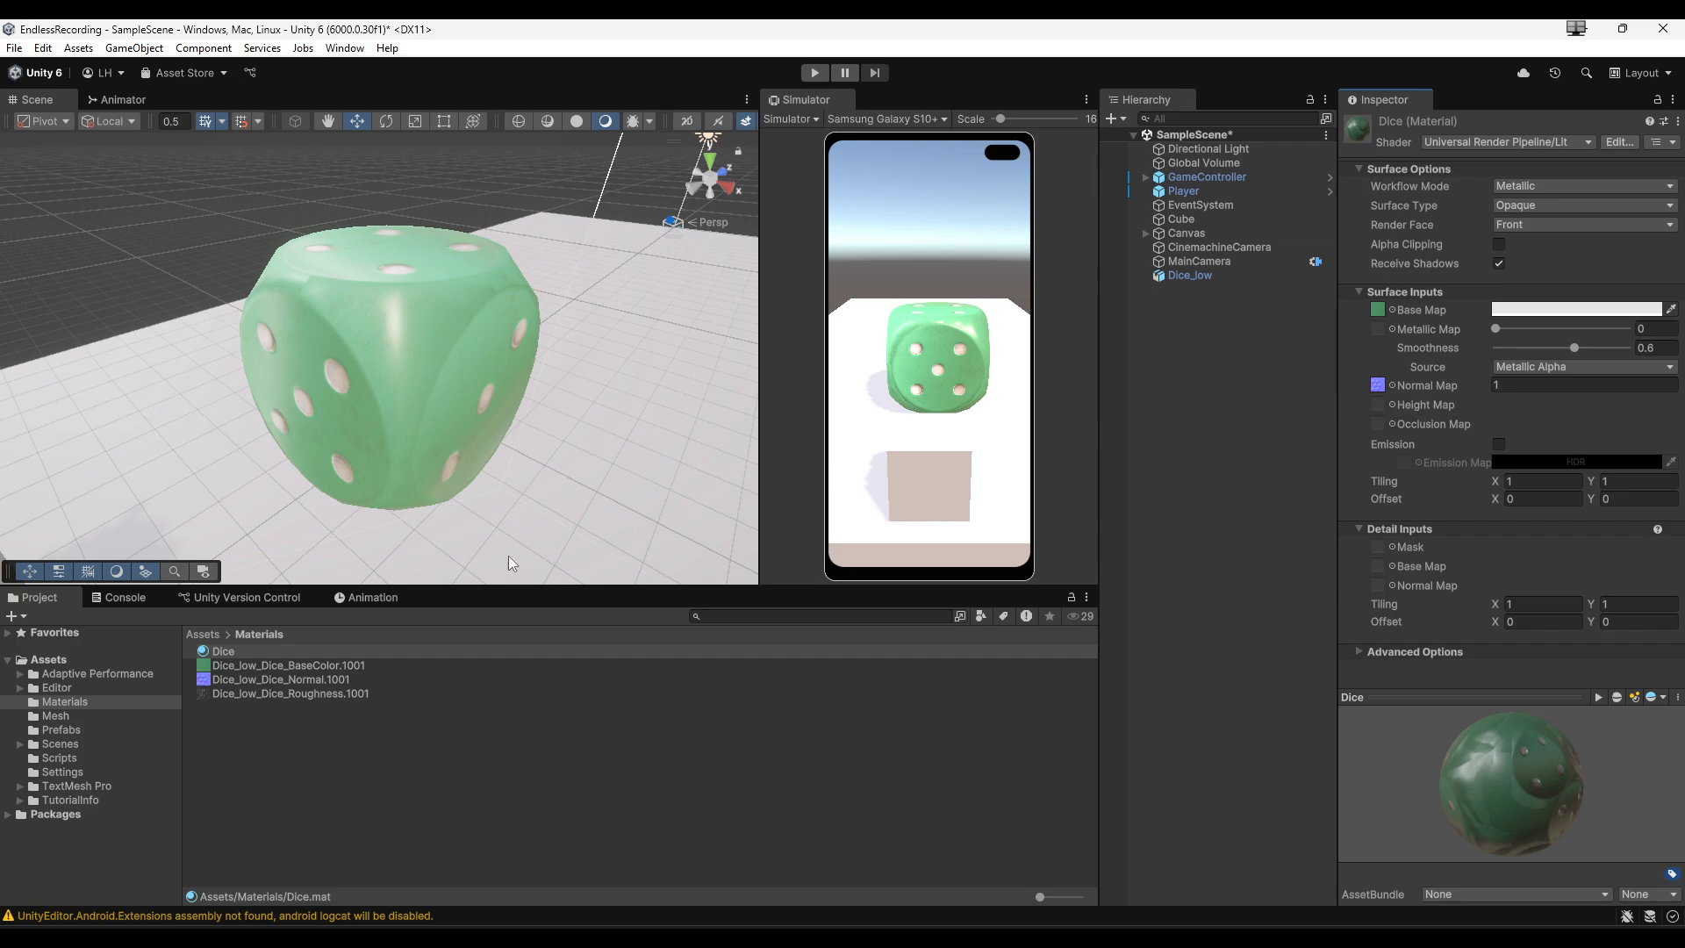
pyautogui.moveTo(251, 694); pyautogui.dragTo(1381, 330)
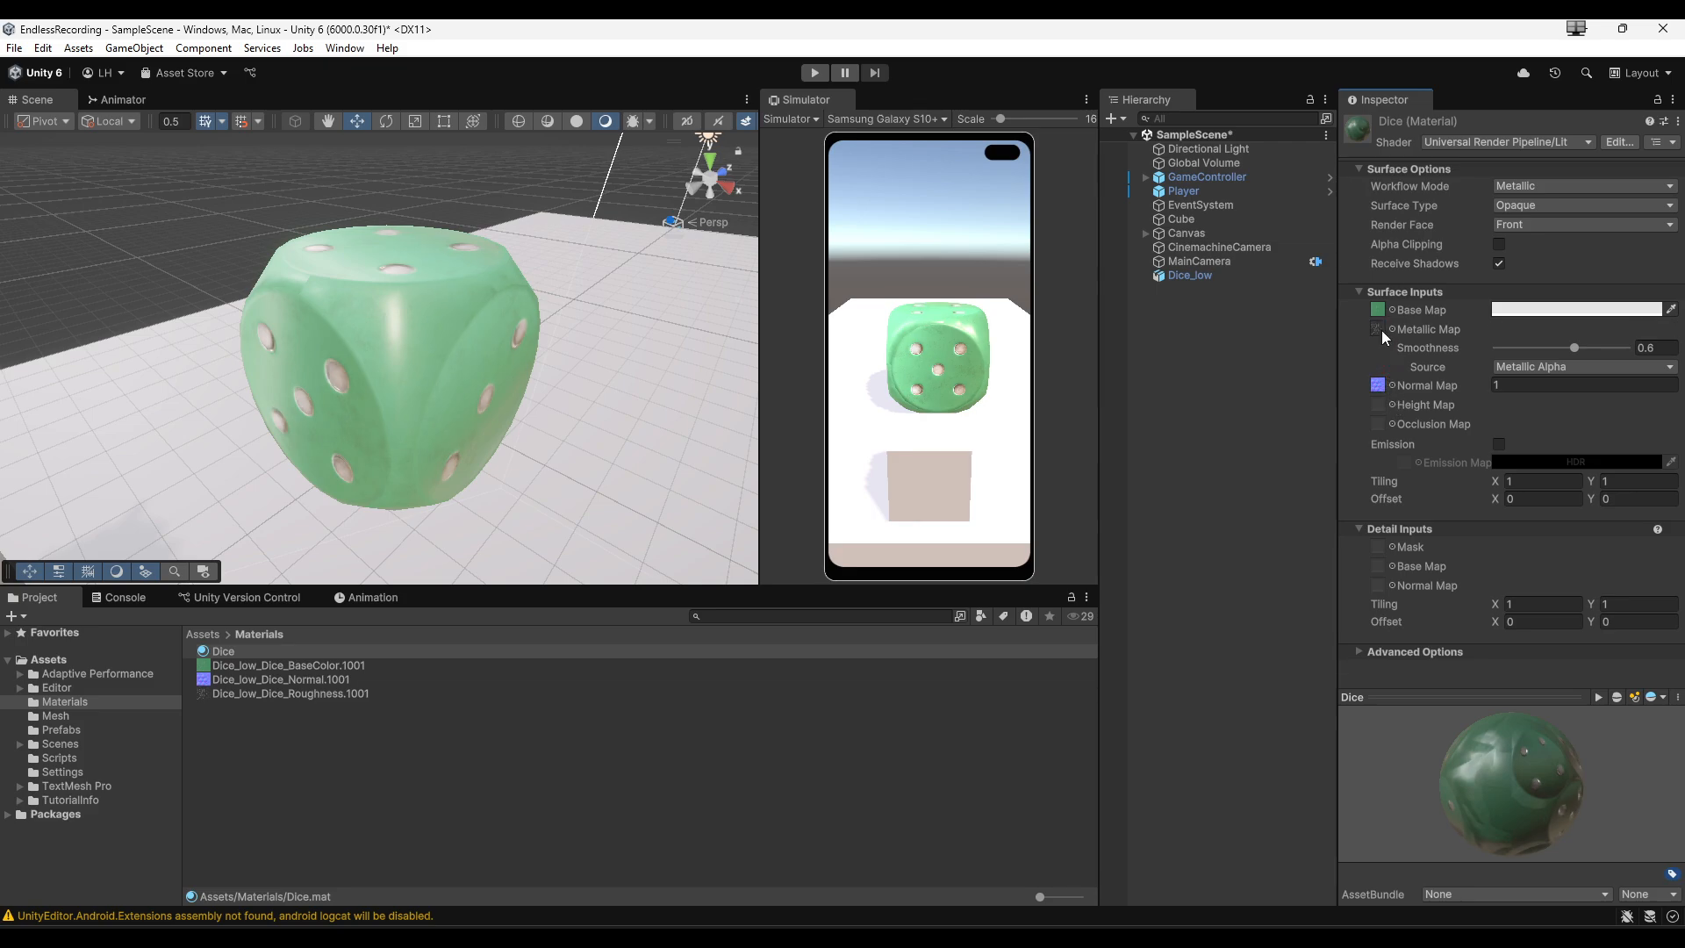
# - Enable Flip Green Channel on the Normal texture and apply the change
pyautogui.moveTo(438, 336); pyautogui.dragTo(527, 349, button='right')
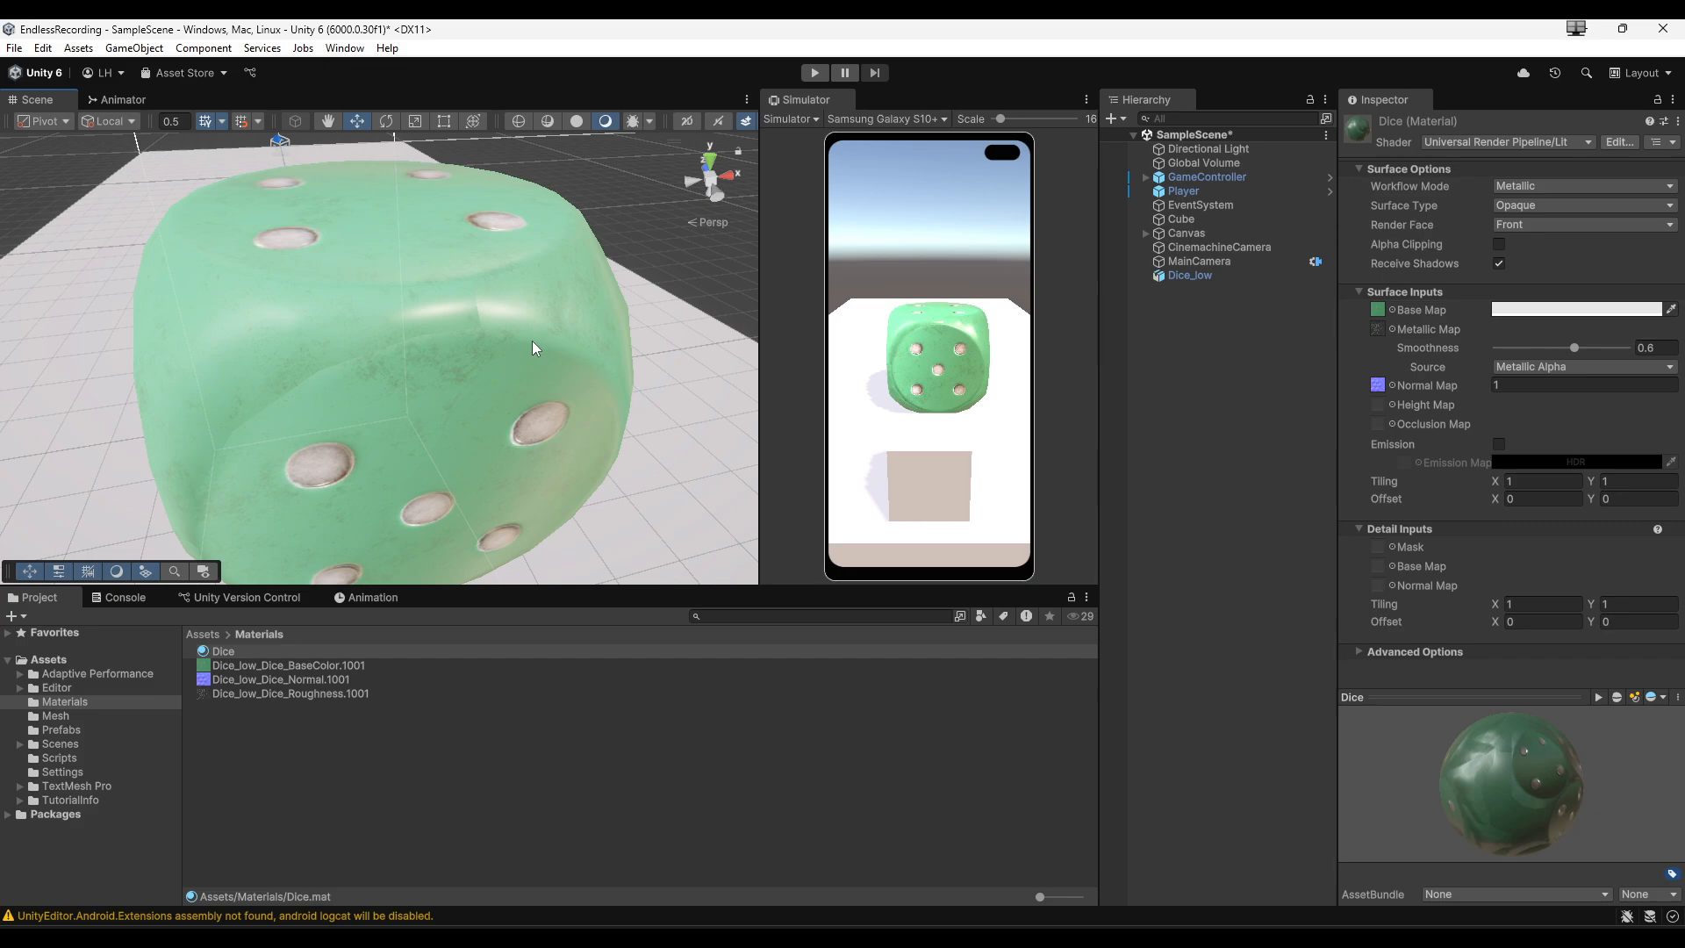
pyautogui.click(287, 677)
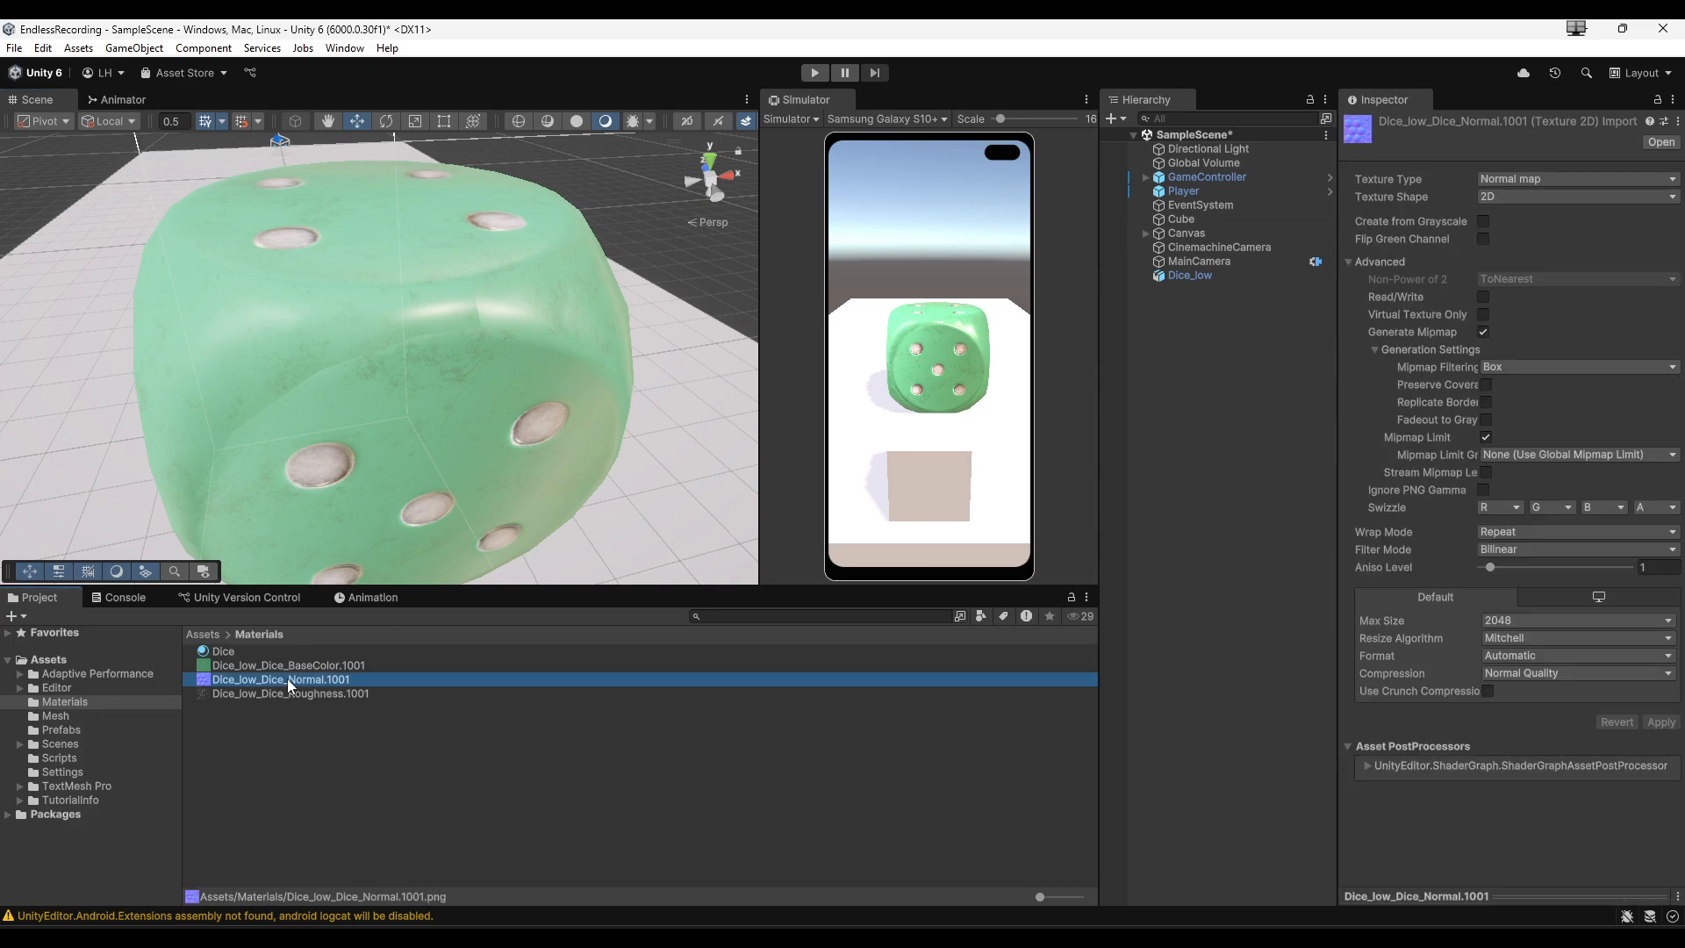
pyautogui.click(1483, 238)
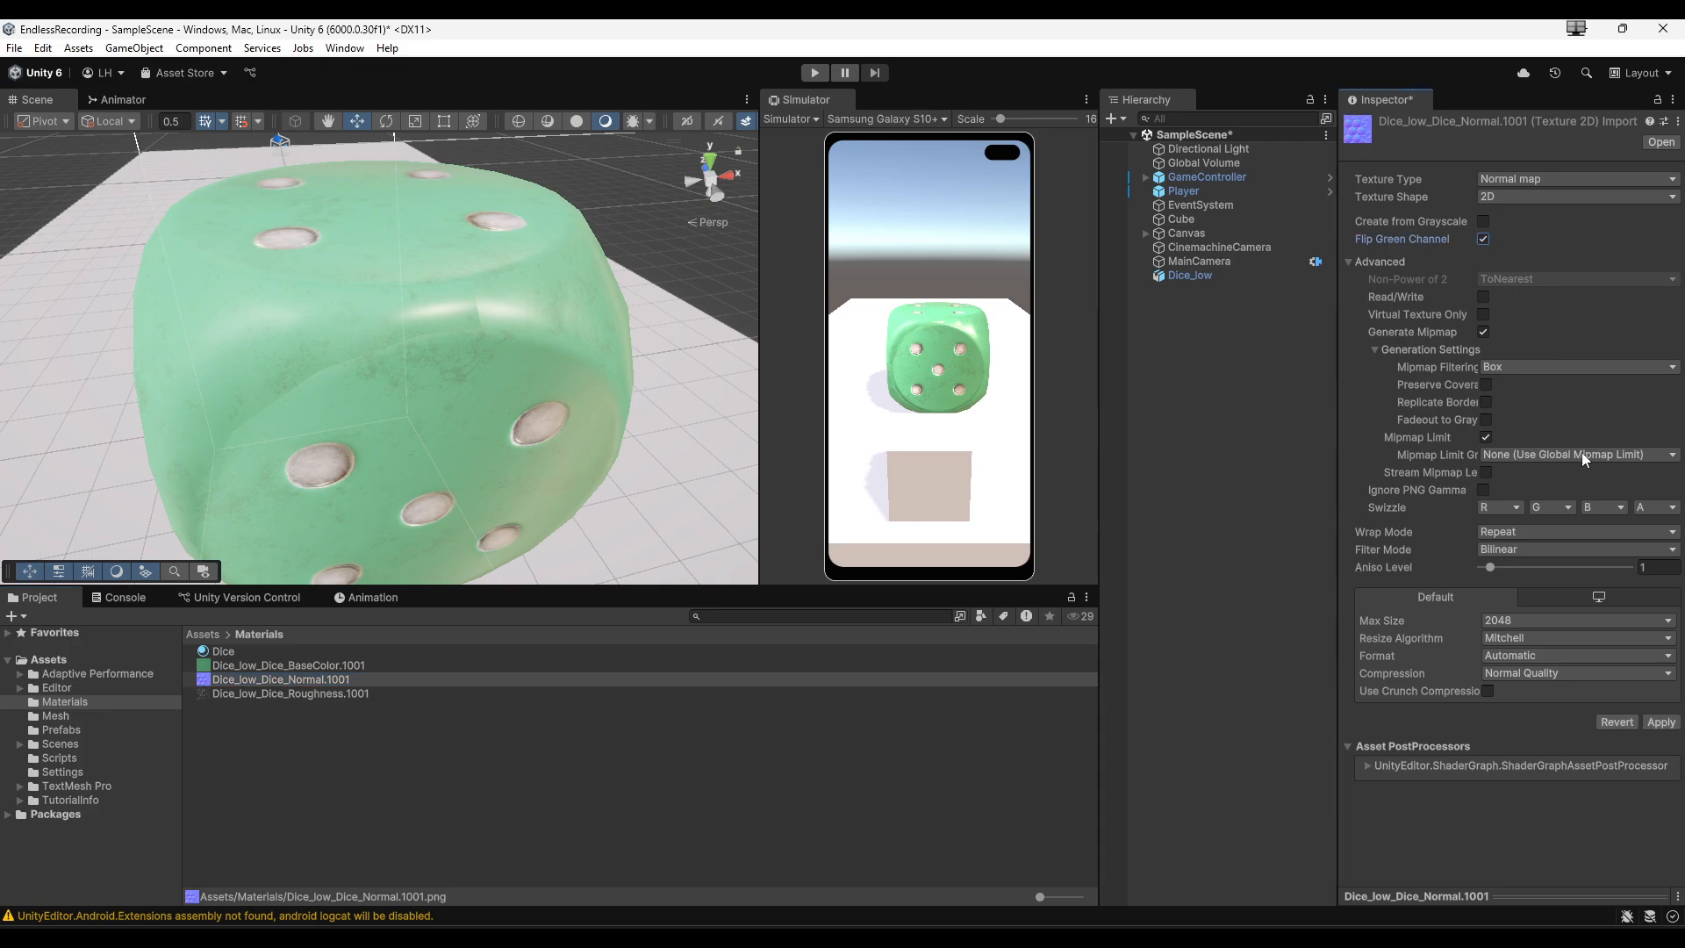
pyautogui.click(1658, 725)
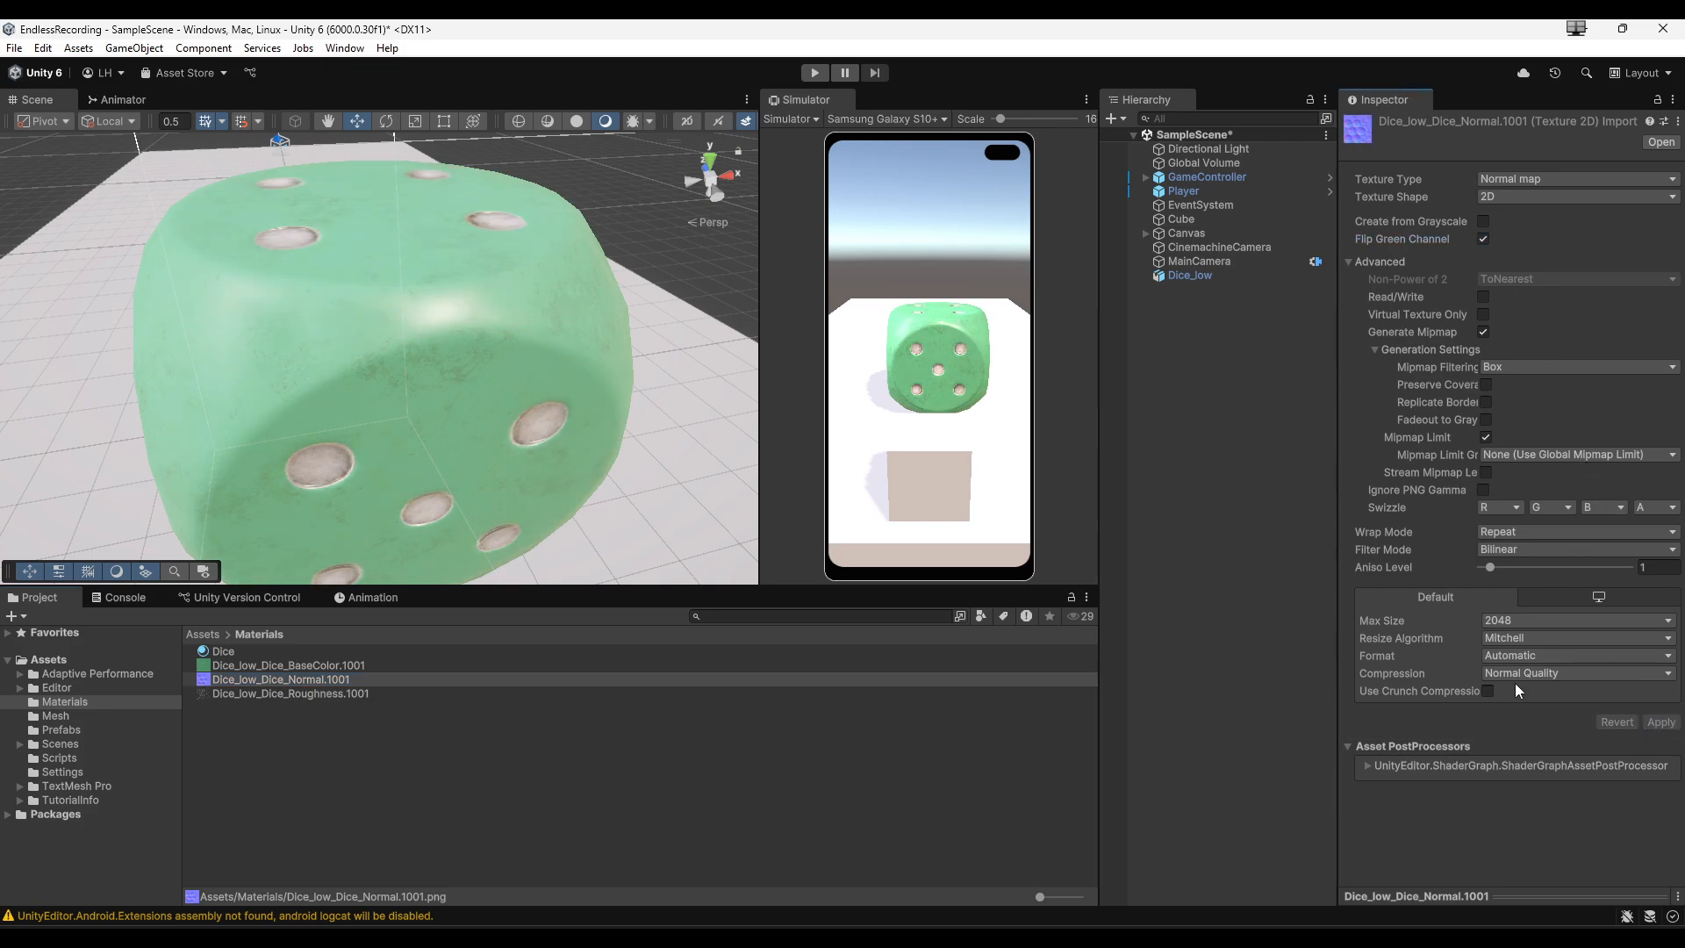
# - Select the dice and rotate it about its Z axis to about 74 degrees
pyautogui.keyDown('alt'); pyautogui.moveTo(539, 440); pyautogui.dragTo(411, 381); pyautogui.keyUp('alt')
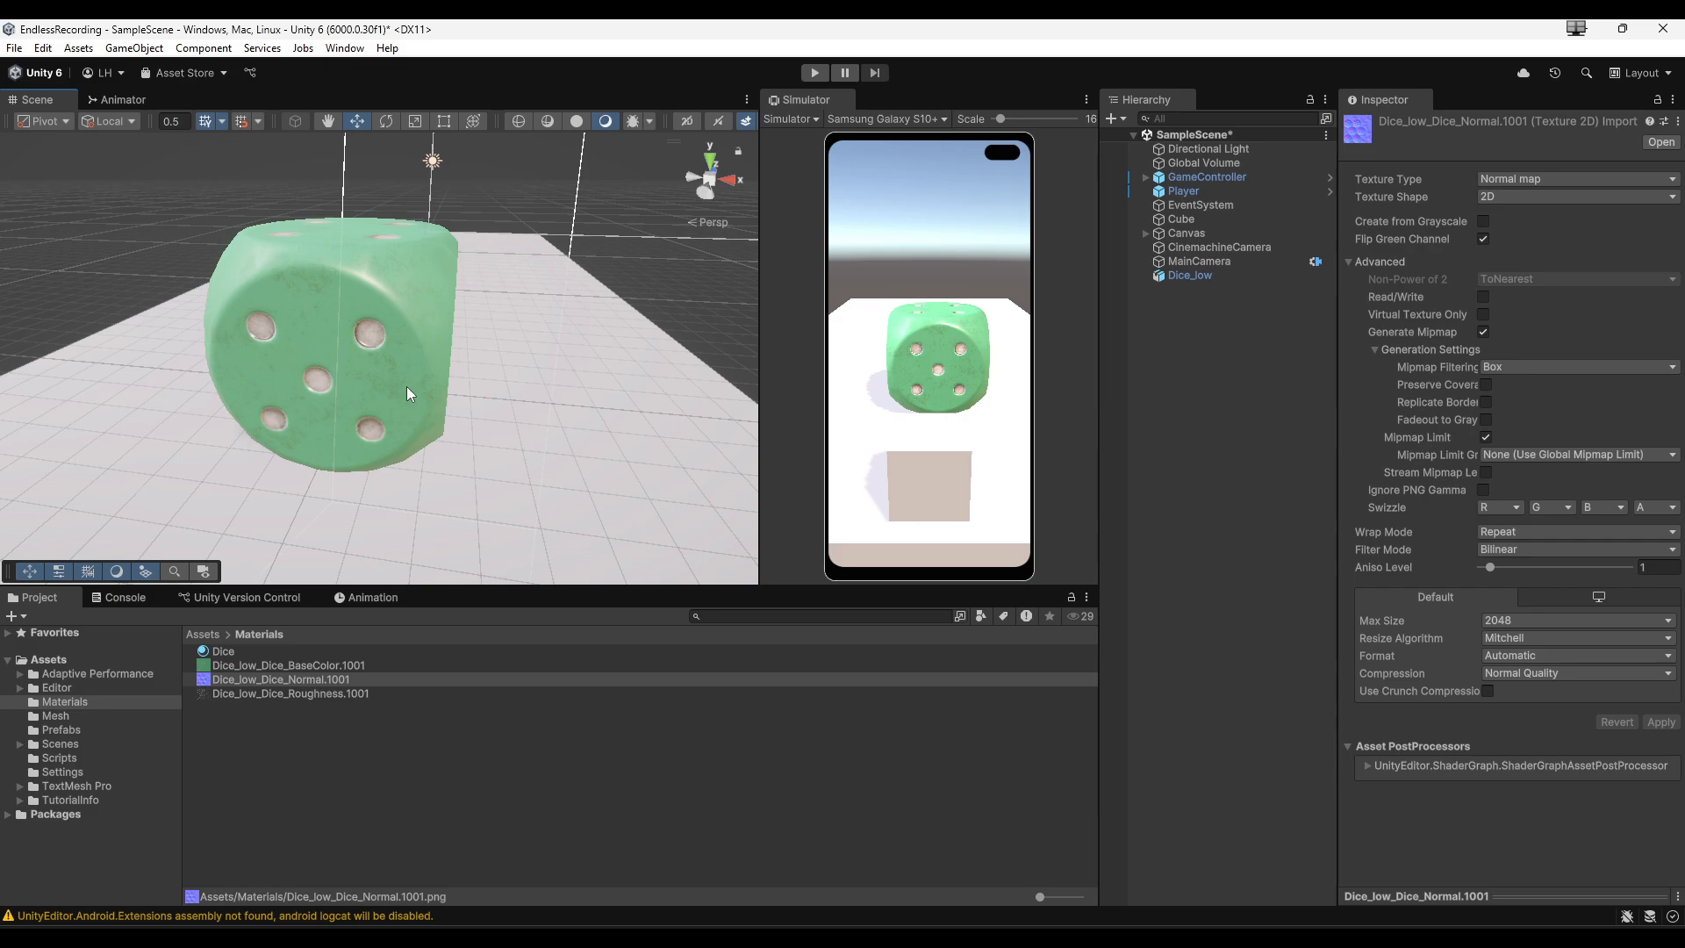
pyautogui.click(409, 393)
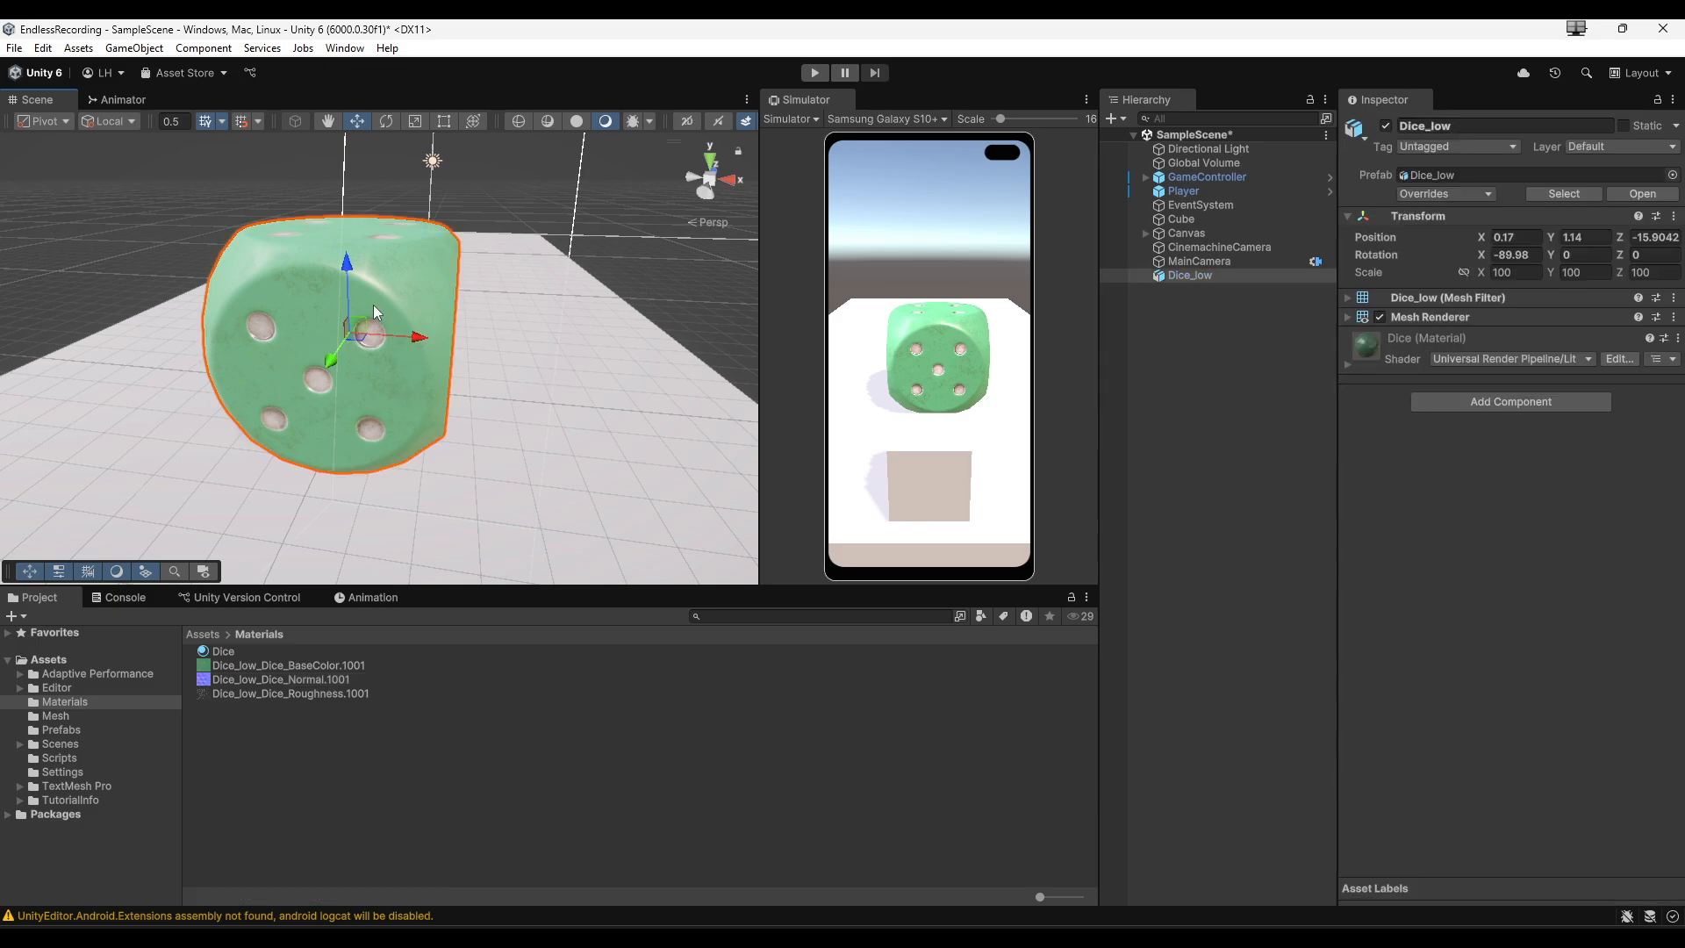
pyautogui.press('e')
pyautogui.moveTo(395, 360); pyautogui.dragTo(1634, 317)
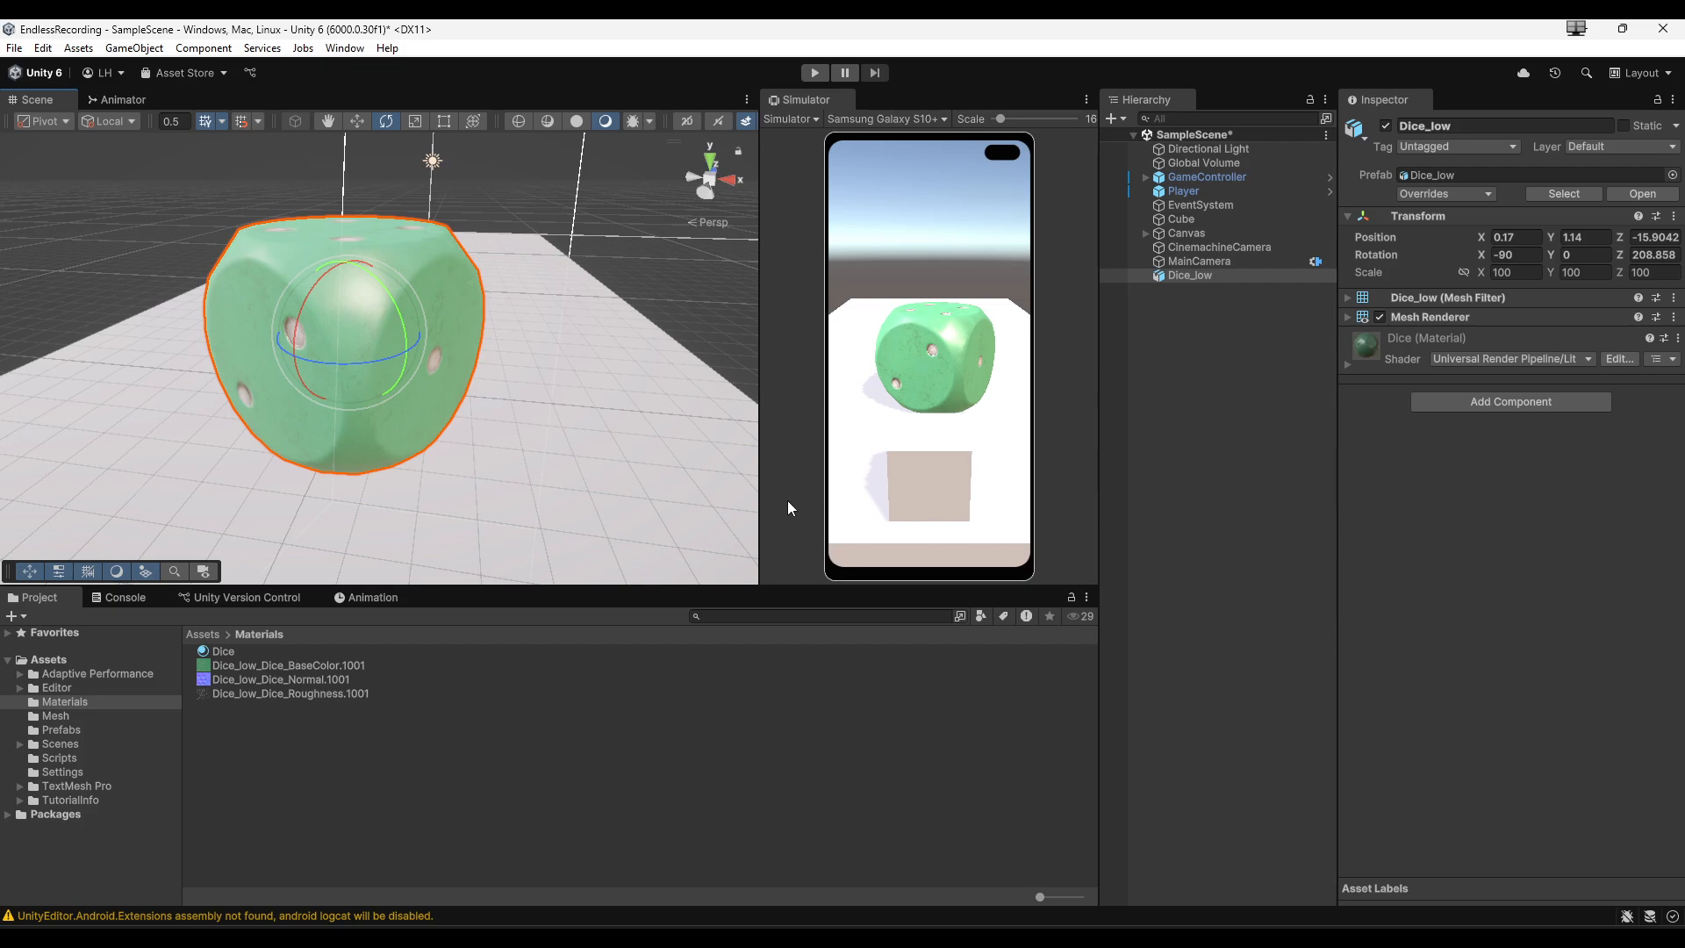
pyautogui.moveTo(360, 367); pyautogui.dragTo(802, 373)
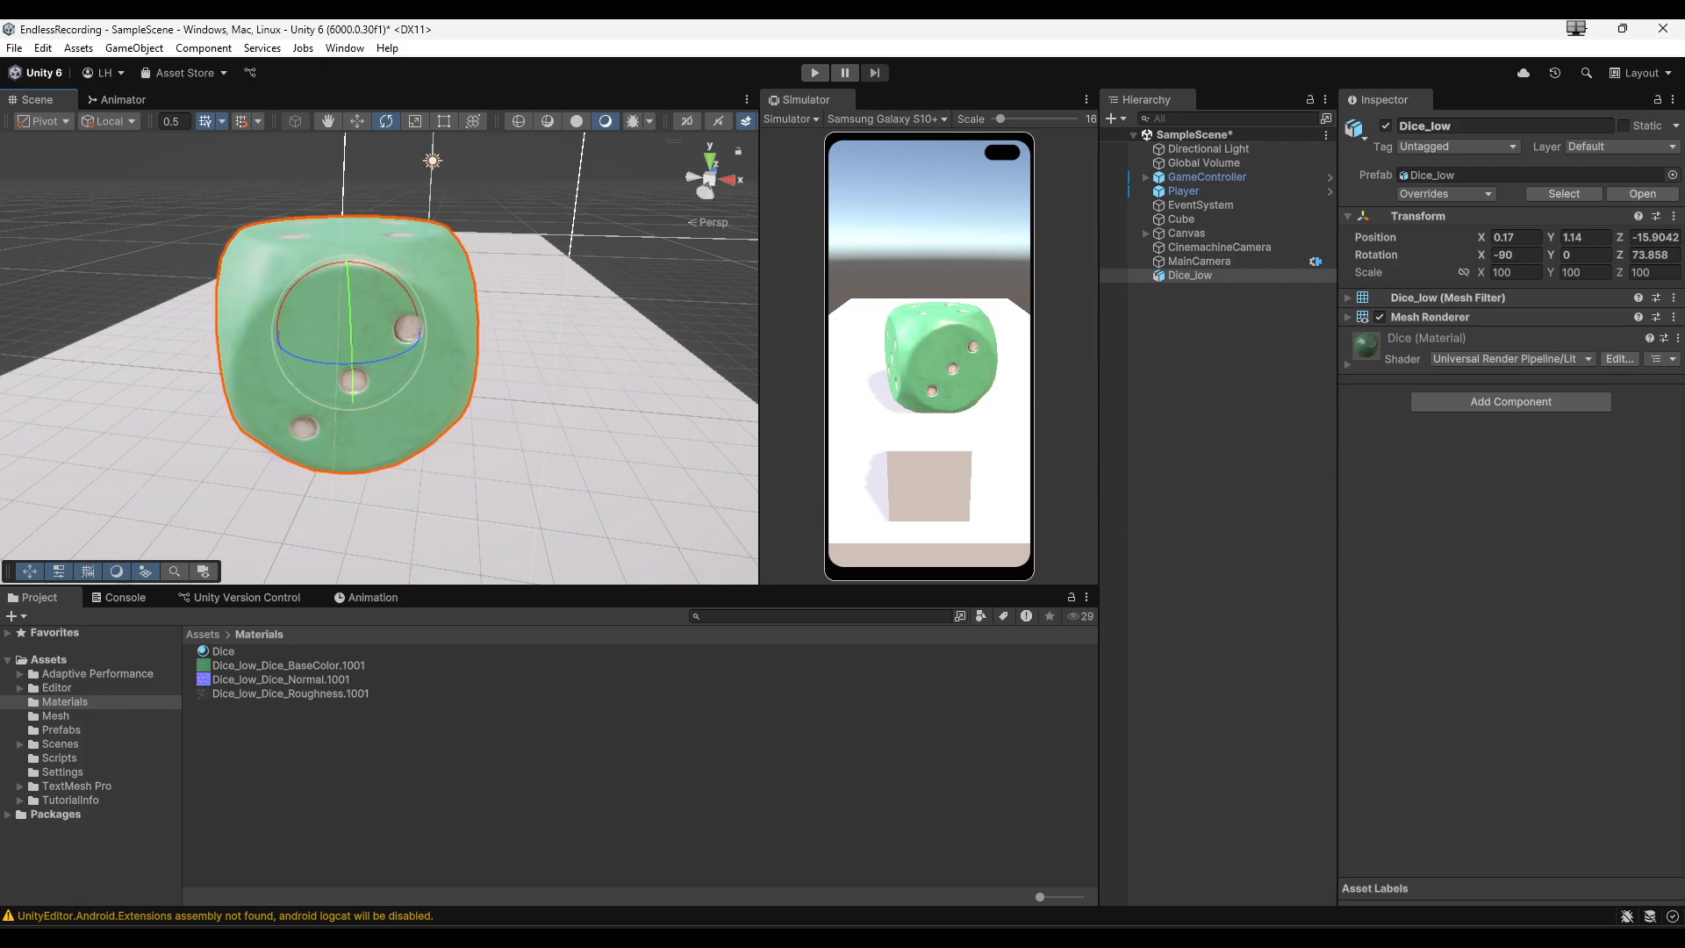